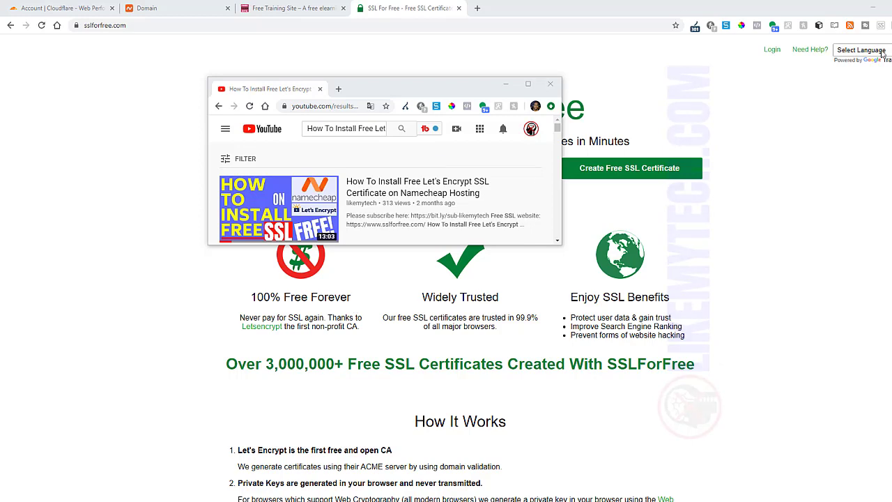
- Move the Let's Encrypt SSL how-to video window down-right, start it playing, and enlarge it
{"action": "left_click_drag", "start_coordinate": [402, 93], "coordinate": [545, 201]}
{"action": "left_click", "coordinate": [413, 338]}
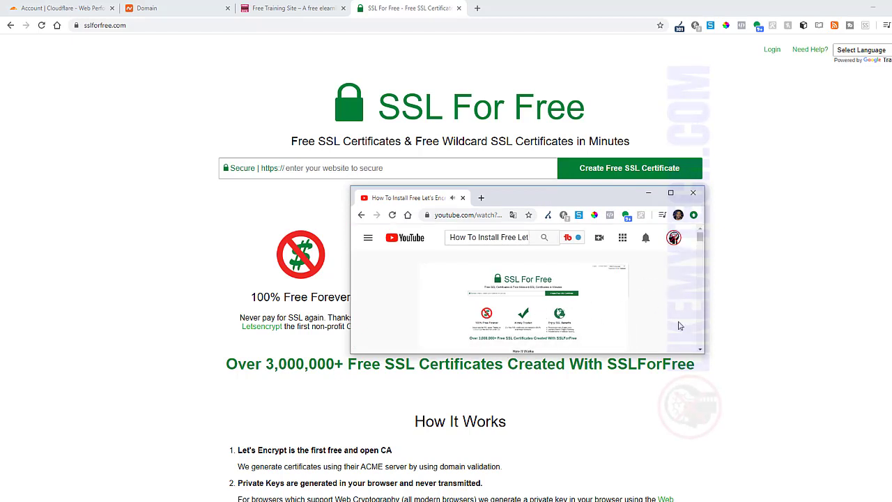
{"action": "left_click_drag", "start_coordinate": [703, 352], "coordinate": [758, 353]}
{"action": "left_click_drag", "start_coordinate": [677, 353], "coordinate": [677, 452]}
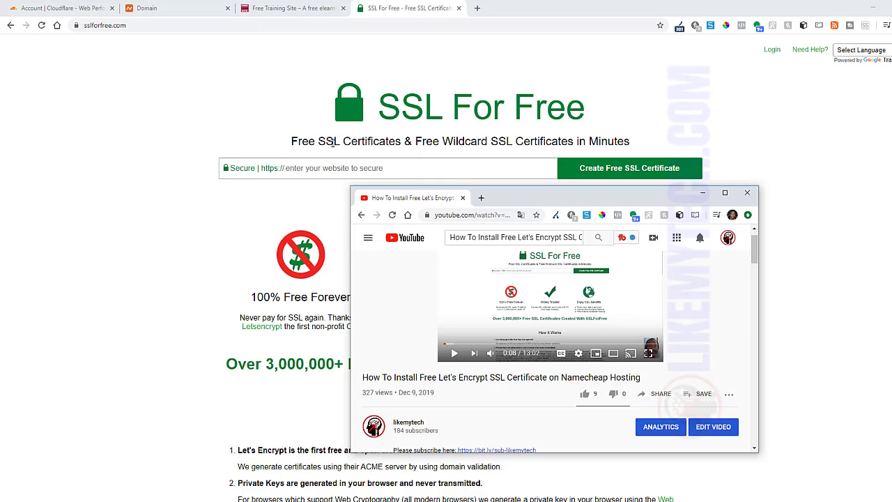
- Confirm freetrainingsite.com has a valid Let's Encrypt certificate, then return to Cloudflare's Notifications page
{"action": "left_click", "coordinate": [279, 9]}
{"action": "left_click", "coordinate": [77, 26]}
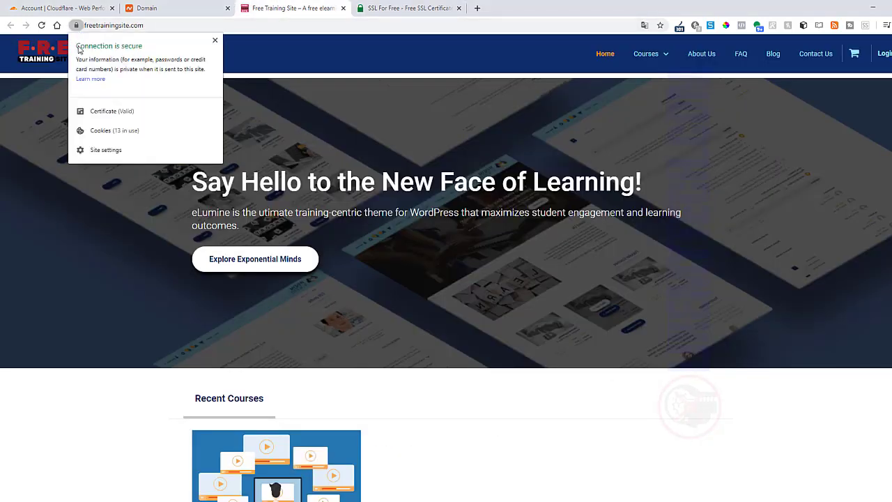
{"action": "left_click", "coordinate": [112, 113]}
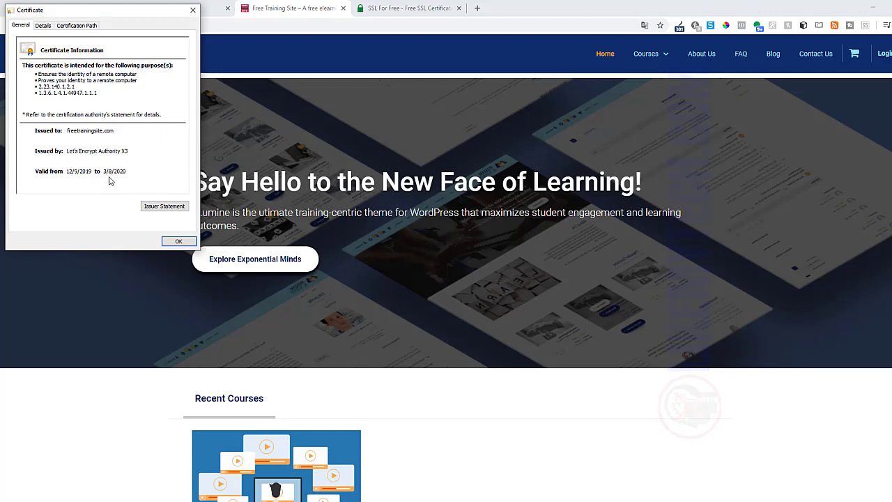
{"action": "left_click", "coordinate": [194, 10]}
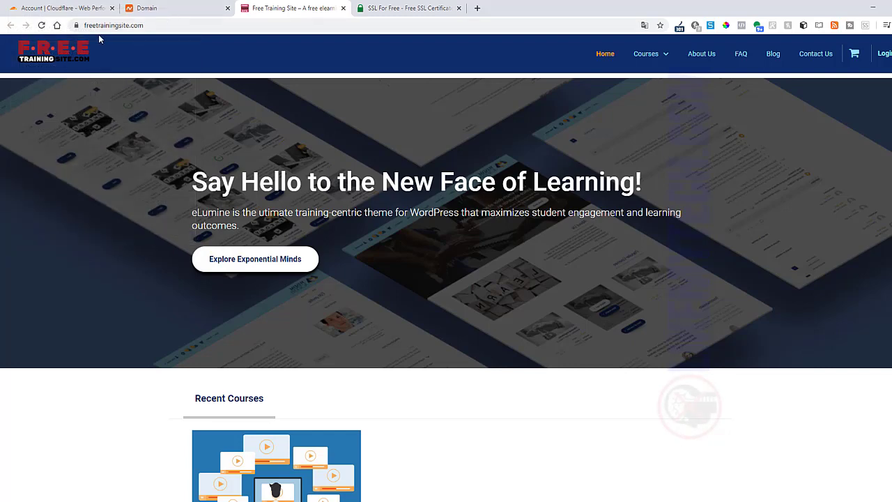
{"action": "left_click", "coordinate": [80, 8]}
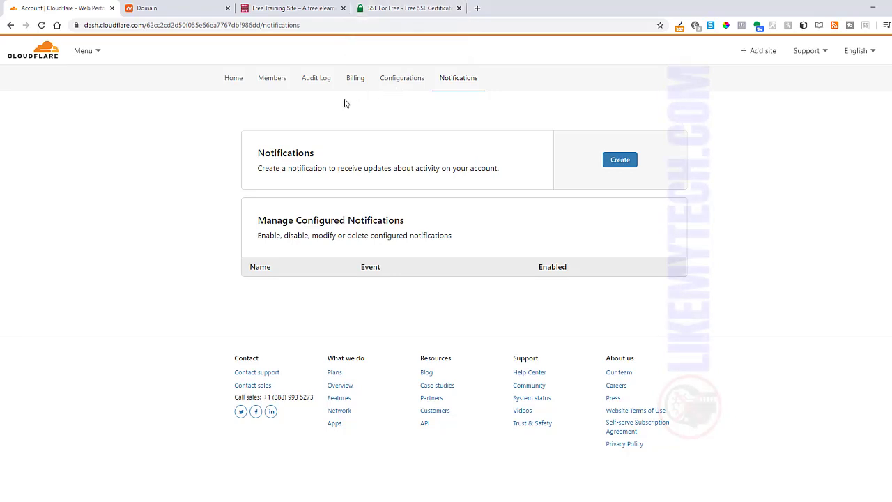
- After glancing at the SSL For Free and Namecheap tabs, copy the freetrainingsite.com URL and return to Cloudflare
{"action": "left_click", "coordinate": [387, 11]}
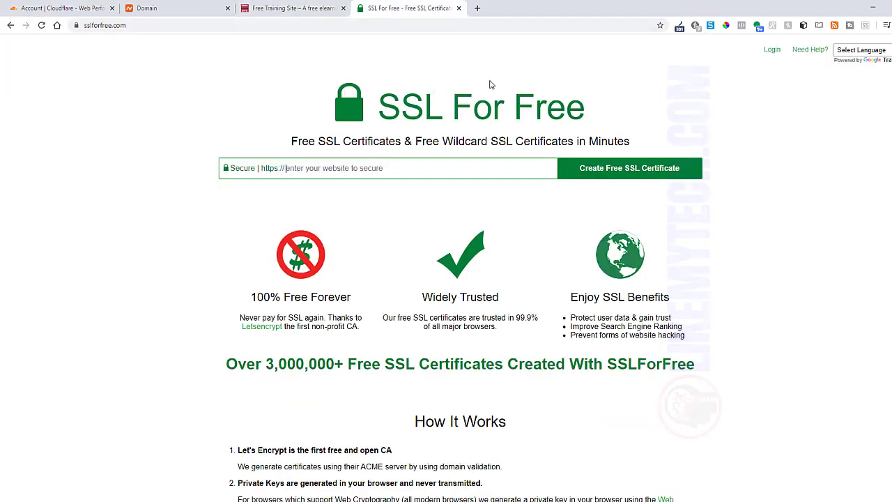
{"action": "left_click", "coordinate": [167, 10]}
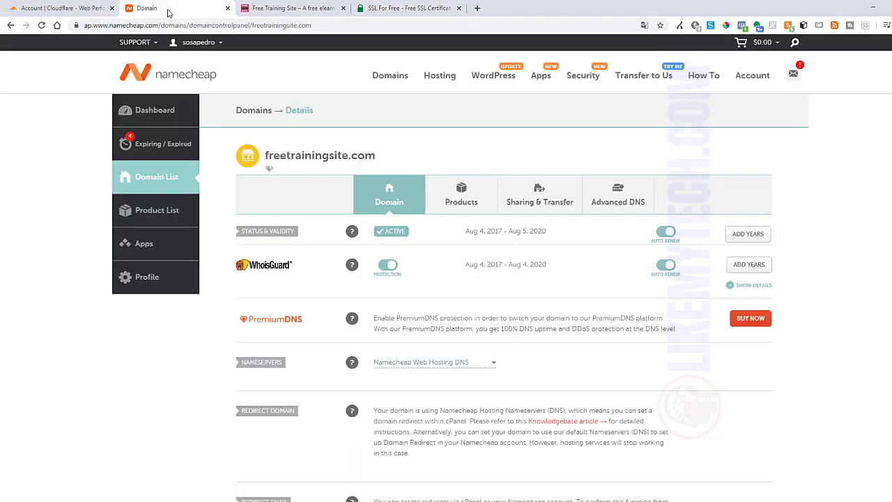
{"action": "left_click", "coordinate": [386, 11]}
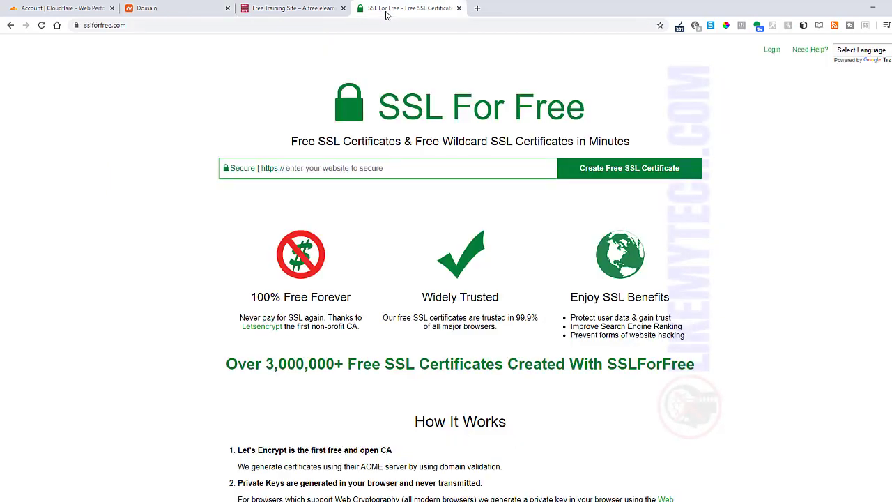
{"action": "left_click", "coordinate": [296, 9]}
{"action": "left_click", "coordinate": [93, 25]}
{"action": "right_click", "coordinate": [94, 25]}
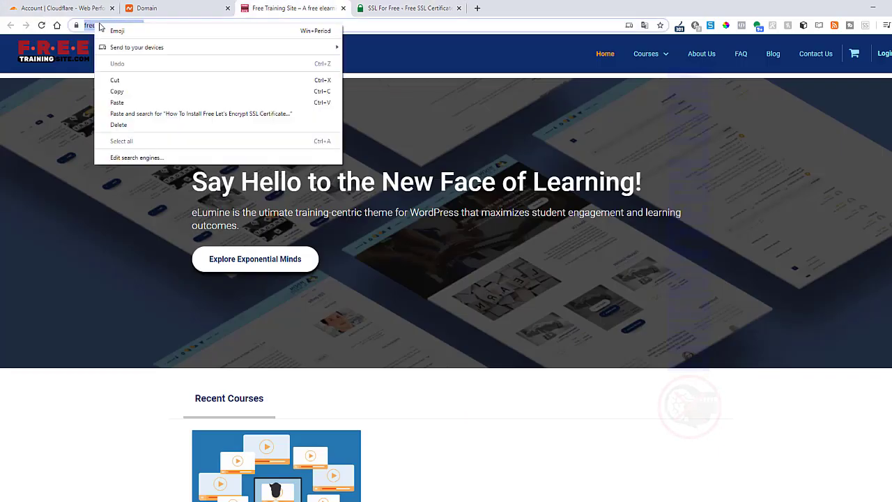
{"action": "left_click", "coordinate": [116, 91]}
{"action": "left_click", "coordinate": [51, 8]}
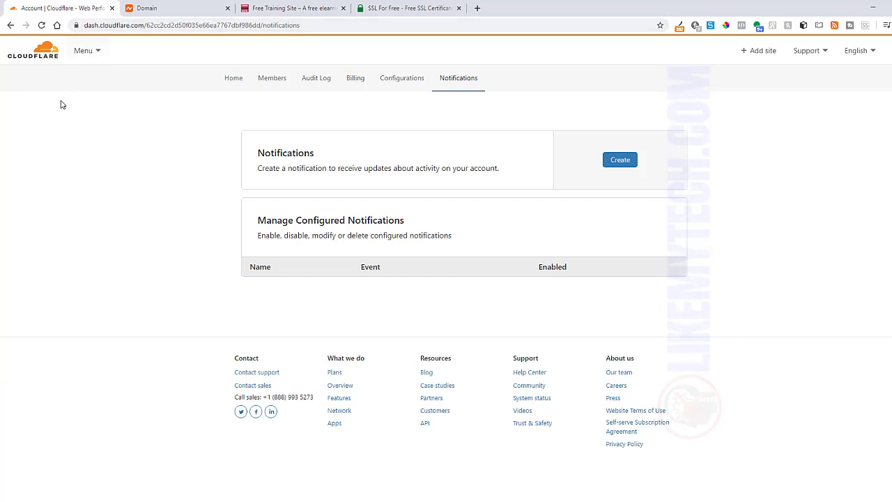
{"action": "left_click", "coordinate": [761, 58]}
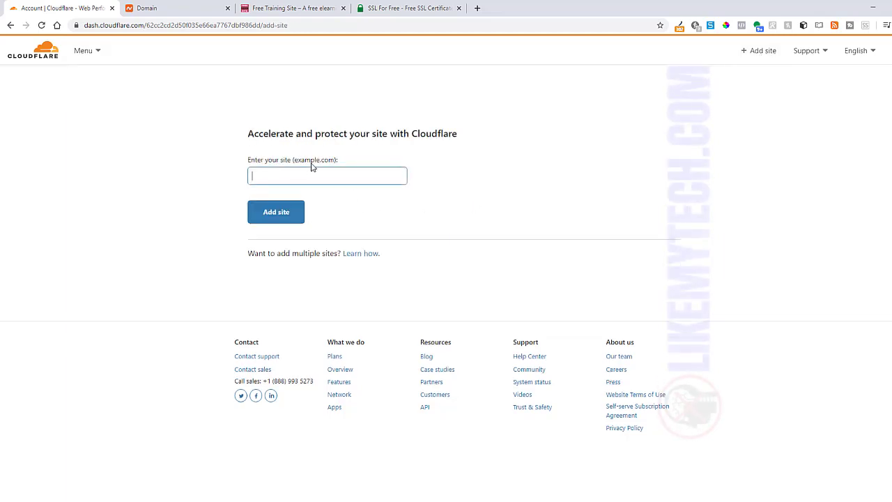
{"action": "right_click", "coordinate": [275, 176]}
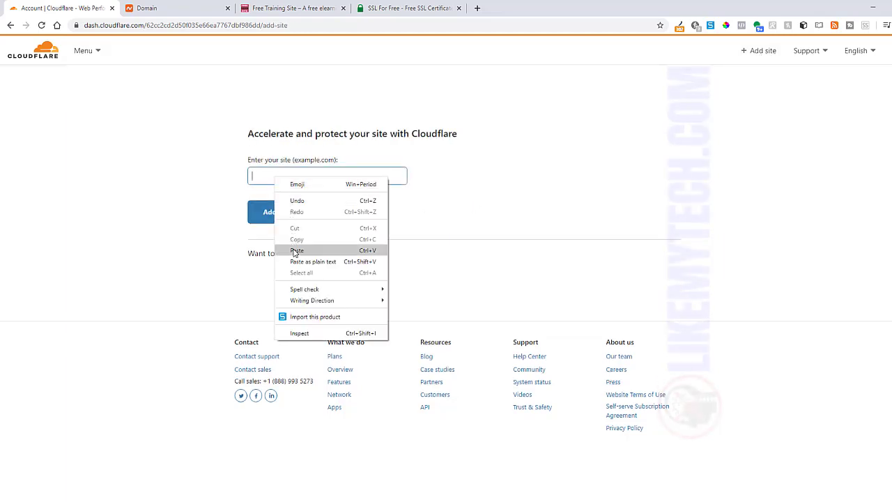
{"action": "left_click", "coordinate": [297, 251]}
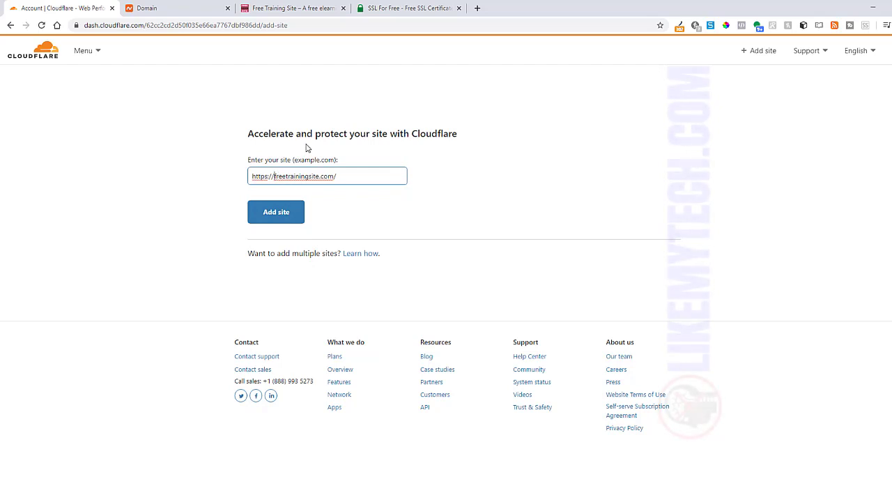
{"action": "key", "text": "Home"}
{"action": "key", "text": "Delete"}
{"action": "key", "text": "Delete"}
{"action": "key", "text": "Delete"}
{"action": "key", "text": "Delete"}
{"action": "key", "text": "Delete"}
{"action": "key", "text": "Delete"}
{"action": "key", "text": "Delete"}
{"action": "key", "text": "Delete"}
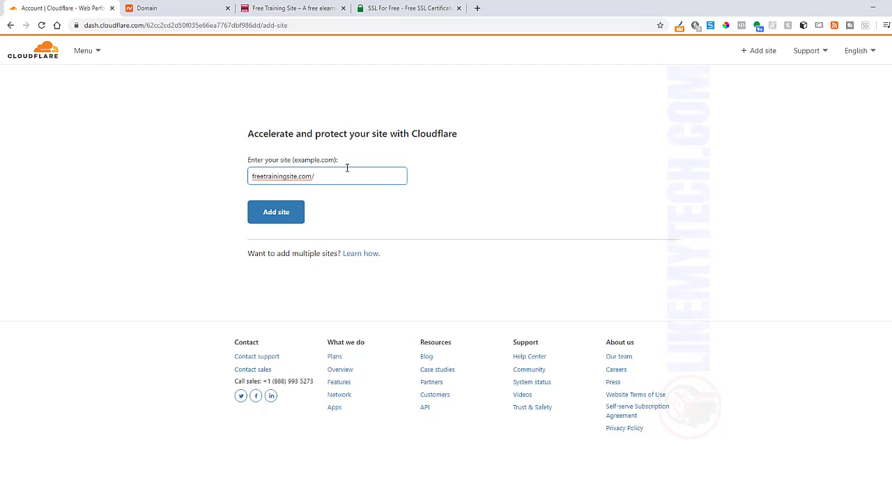
{"action": "key", "text": "BackSpace"}
{"action": "left_click", "coordinate": [281, 213]}
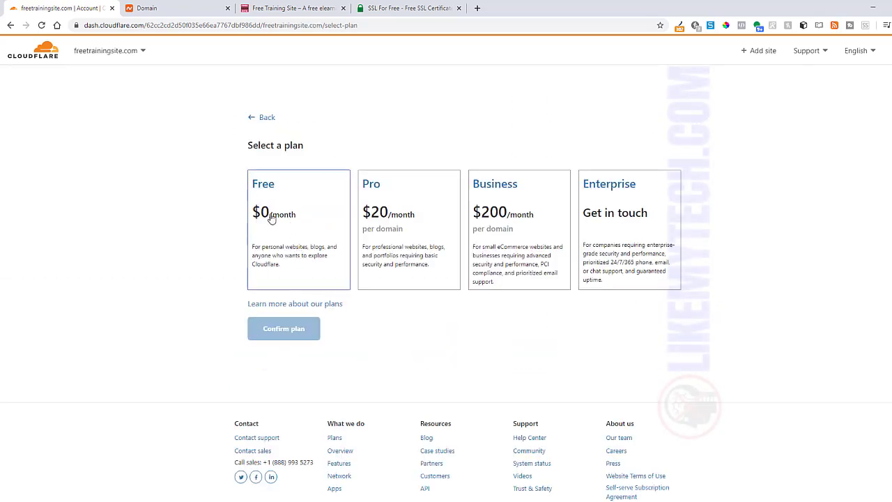
{"action": "left_click", "coordinate": [272, 219]}
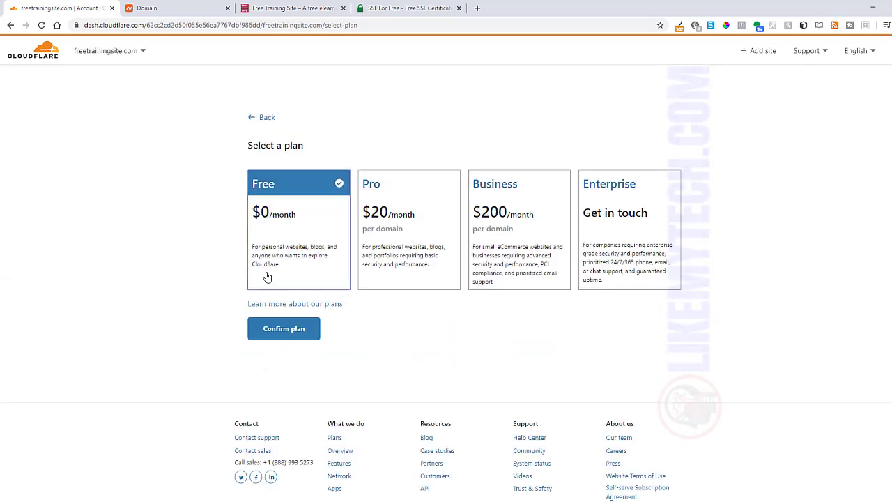
{"action": "left_click", "coordinate": [274, 333]}
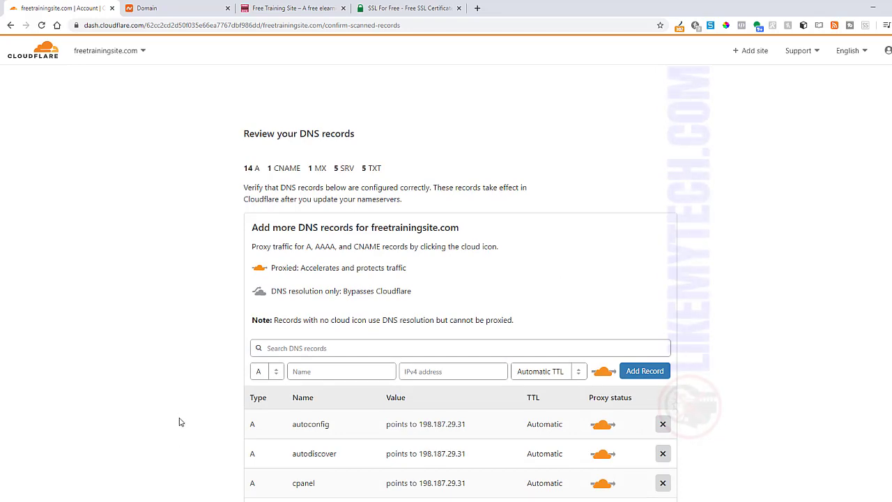
- Accept the scanned DNS records and copy the first nameserver, dorthy.ns.cloudflare.com
{"action": "scroll", "coordinate": [179, 423], "scroll_direction": "down", "scroll_amount": 12}
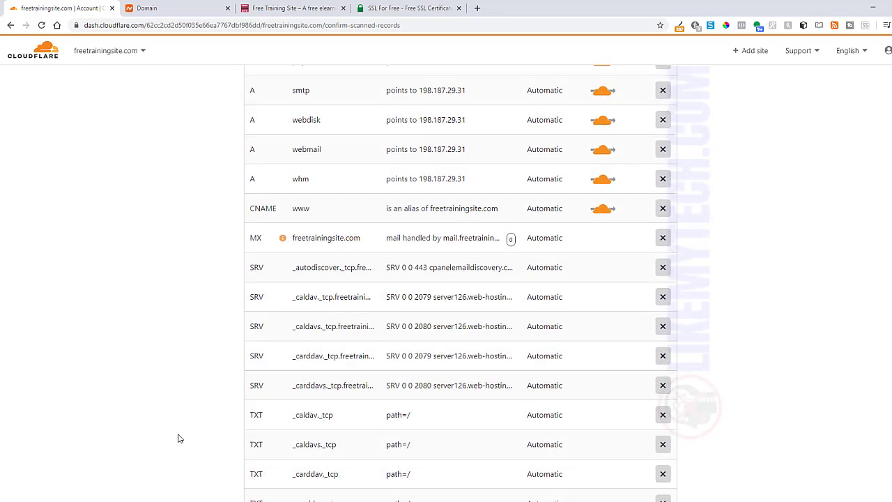
{"action": "left_click", "coordinate": [255, 363]}
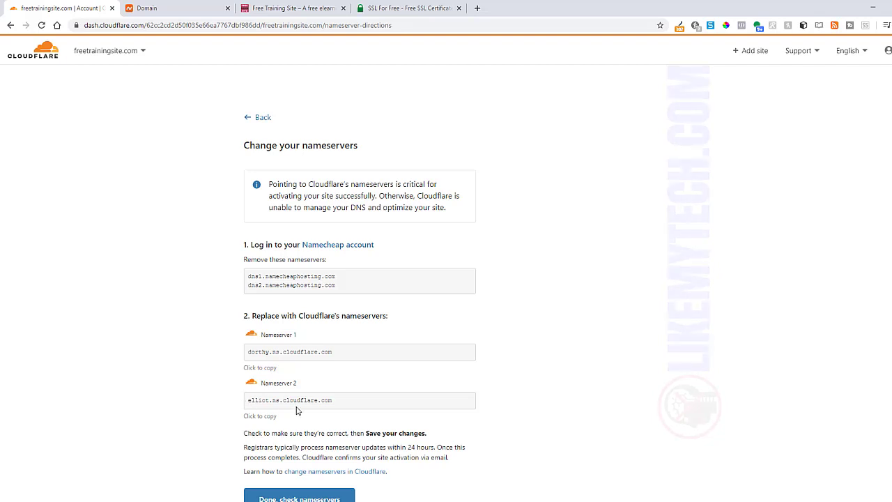
{"action": "left_click_drag", "start_coordinate": [344, 351], "coordinate": [242, 351]}
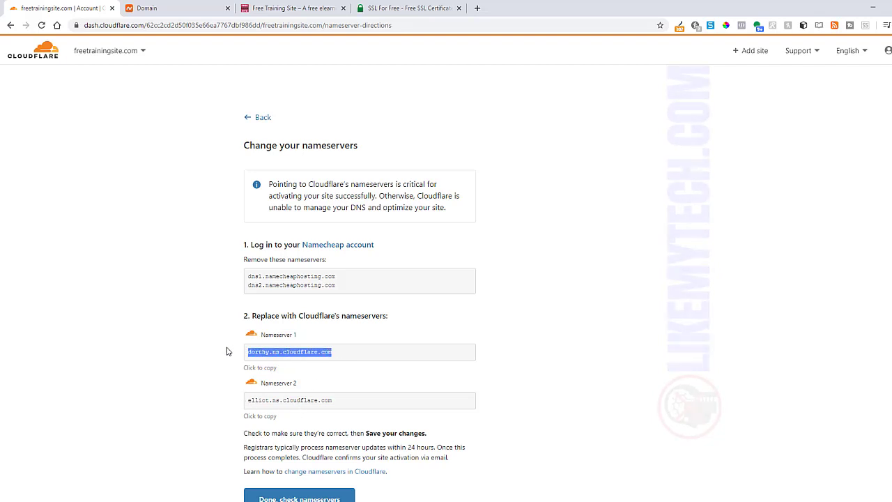
{"action": "right_click", "coordinate": [263, 351]}
{"action": "left_click", "coordinate": [279, 355]}
{"action": "left_click", "coordinate": [148, 9]}
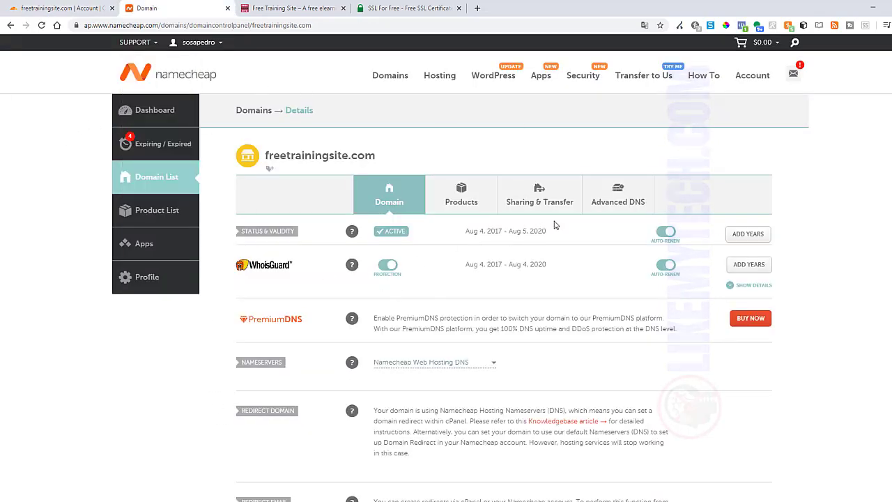
- Switch the domain's nameservers to Custom DNS and paste dorthy.ns.cloudflare.com as the first
{"action": "left_click", "coordinate": [613, 200]}
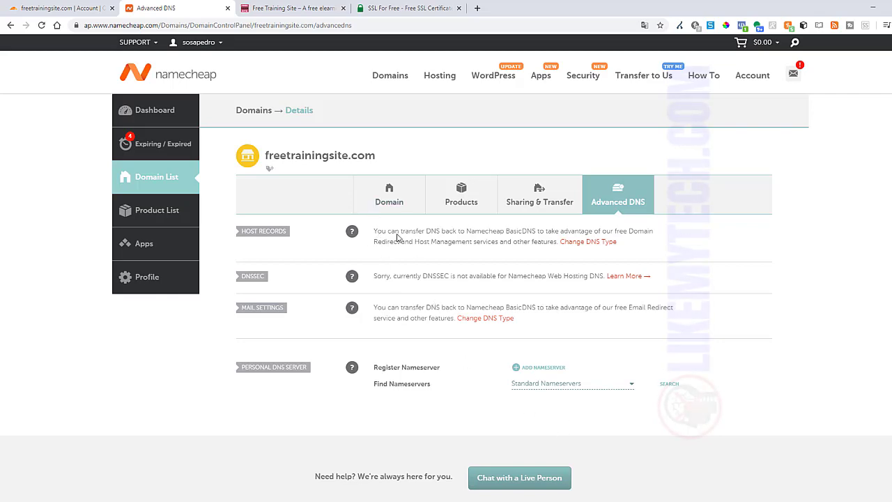
{"action": "left_click", "coordinate": [388, 193]}
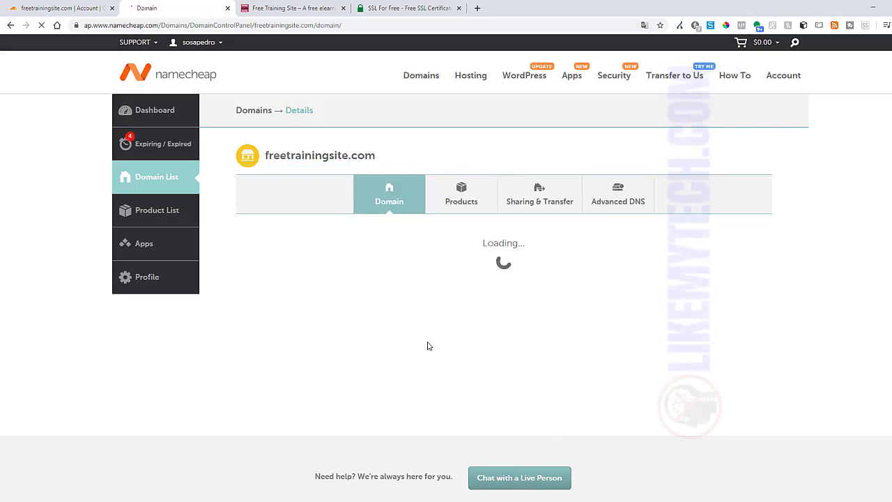
{"action": "scroll", "coordinate": [428, 345], "scroll_direction": "down", "scroll_amount": 4}
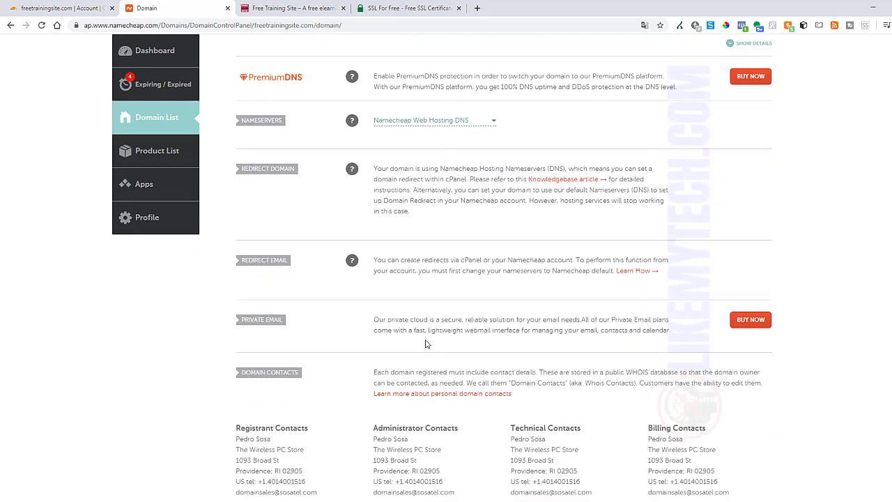
{"action": "scroll", "coordinate": [426, 344], "scroll_direction": "down", "scroll_amount": 2}
{"action": "scroll", "coordinate": [427, 343], "scroll_direction": "up", "scroll_amount": 3}
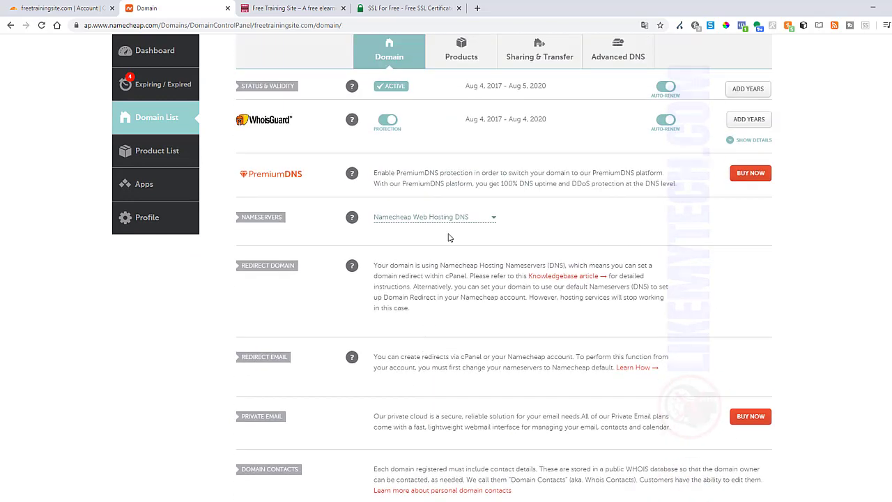
{"action": "left_click", "coordinate": [446, 218]}
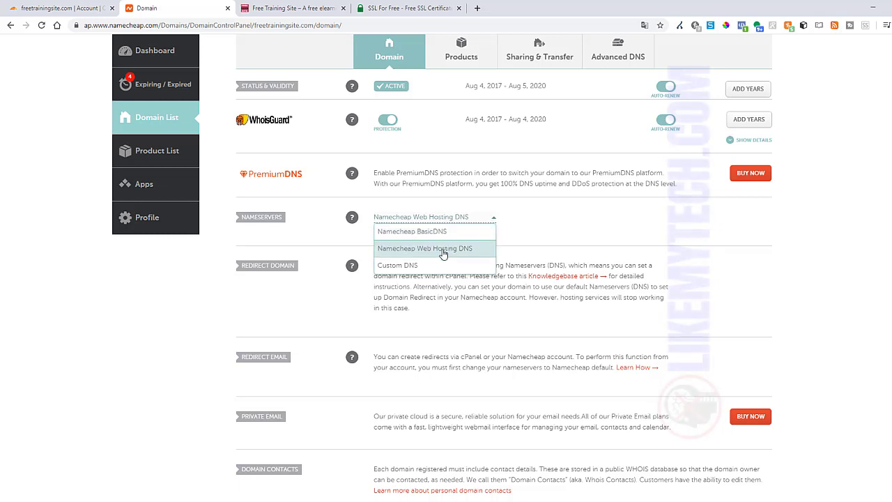
{"action": "left_click", "coordinate": [427, 265]}
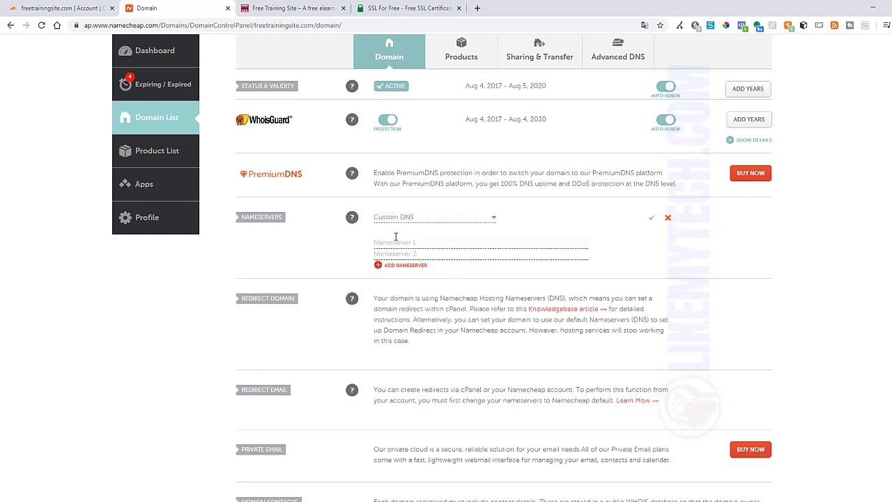
{"action": "key", "text": "ctrl+v"}
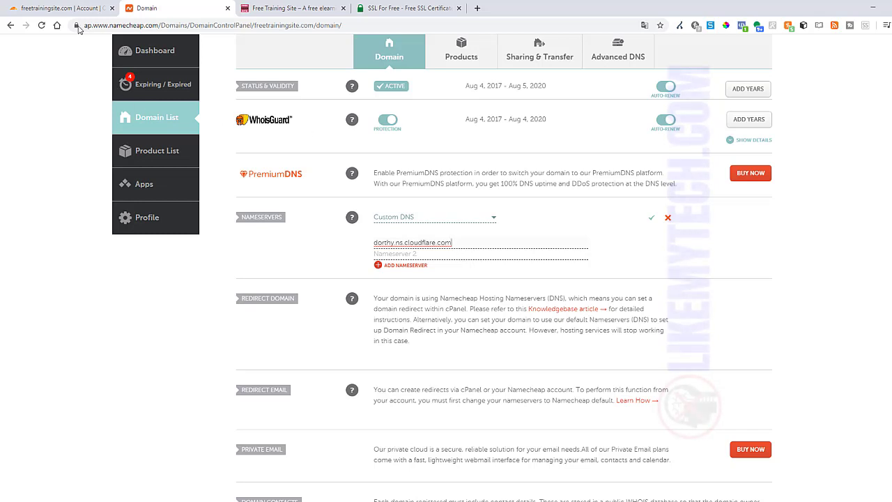
- Copy elliot.ns.cloudflare.com from Cloudflare, paste it as the second nameserver, and save
{"action": "left_click", "coordinate": [56, 9]}
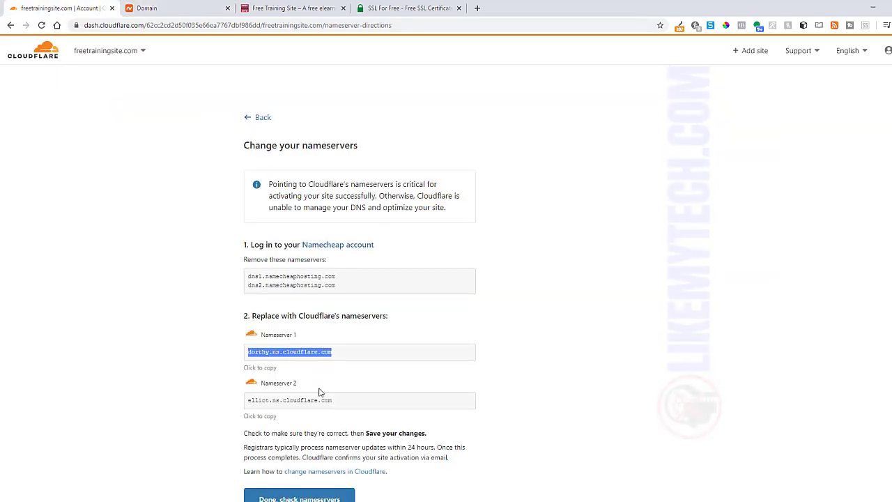
{"action": "left_click_drag", "start_coordinate": [333, 401], "coordinate": [245, 403]}
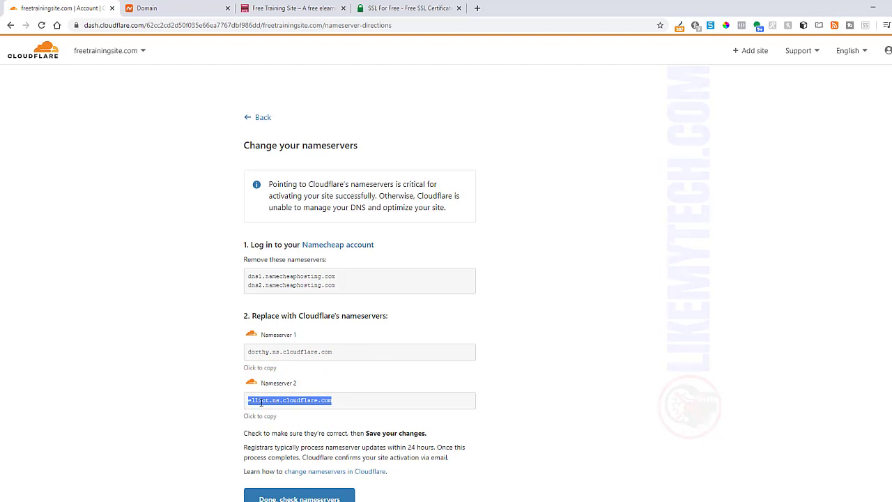
{"action": "right_click", "coordinate": [260, 403]}
{"action": "left_click", "coordinate": [270, 408]}
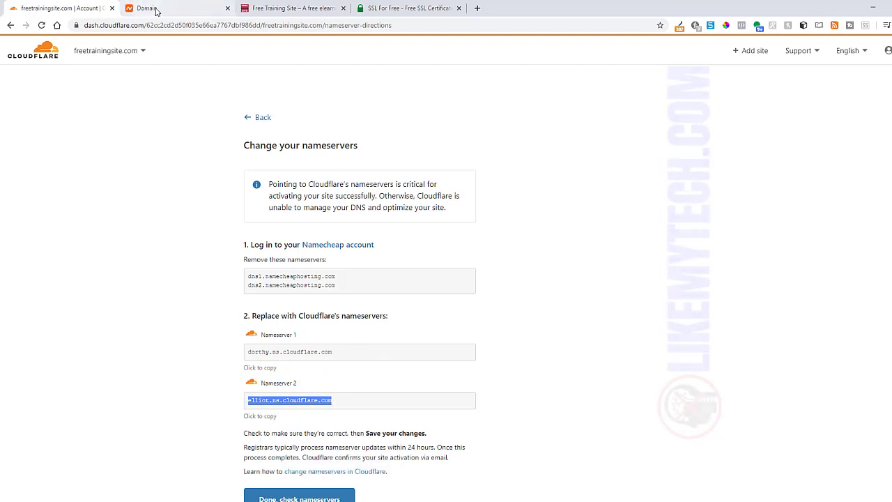
{"action": "left_click", "coordinate": [150, 9]}
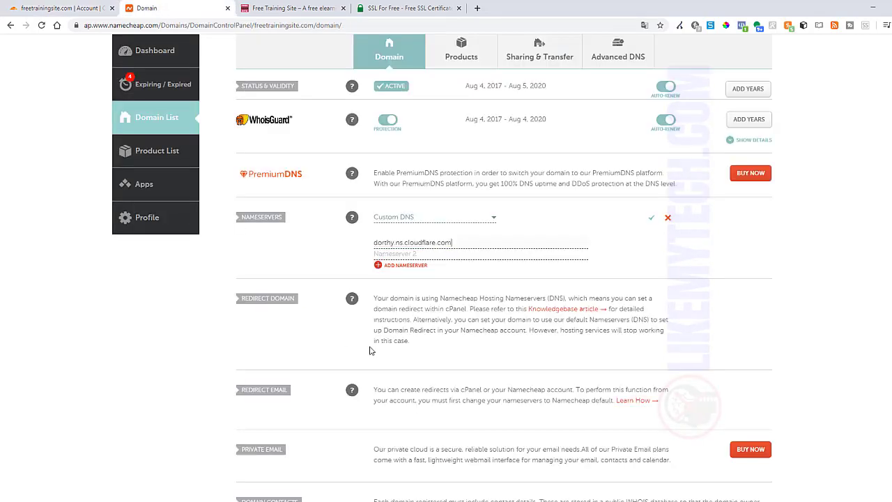
{"action": "left_click", "coordinate": [391, 253]}
{"action": "key", "text": "ctrl+v"}
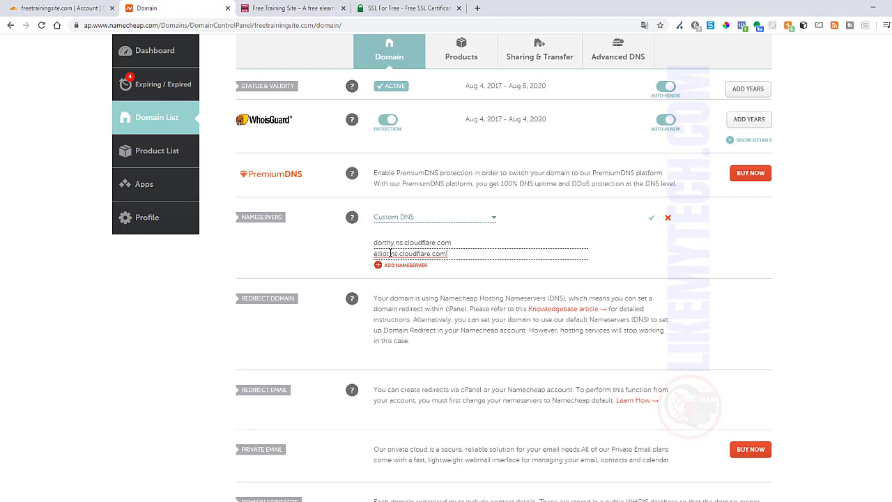
{"action": "left_click", "coordinate": [653, 221]}
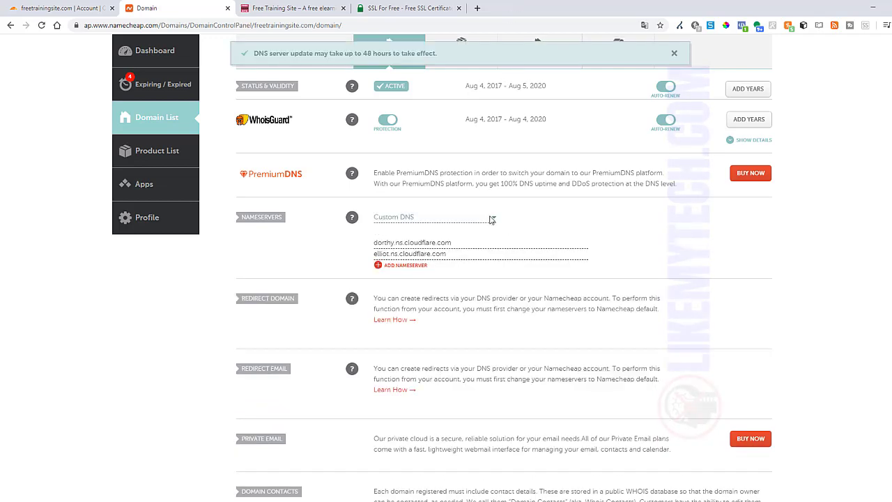
- Copy the domain name freetrainingsite.com from the top of the Namecheap page
{"action": "scroll", "coordinate": [479, 235], "scroll_direction": "up", "scroll_amount": 2}
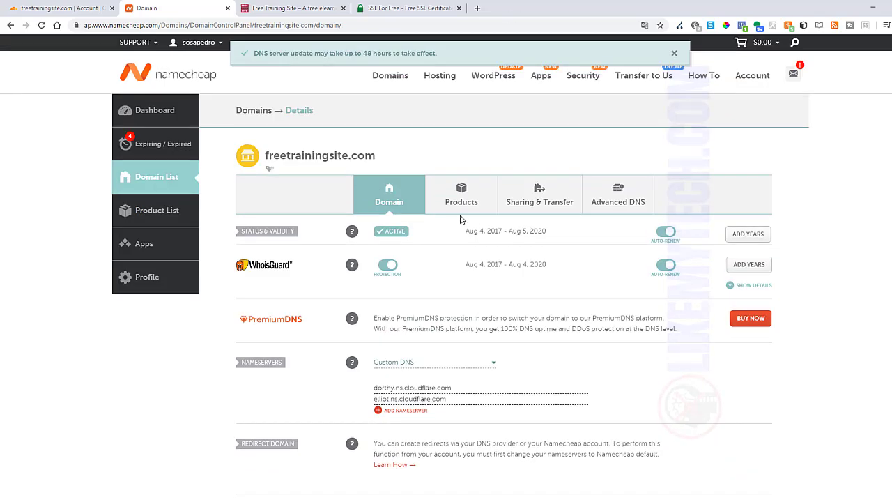
{"action": "left_click_drag", "start_coordinate": [375, 155], "coordinate": [276, 149]}
{"action": "left_click", "coordinate": [321, 152]}
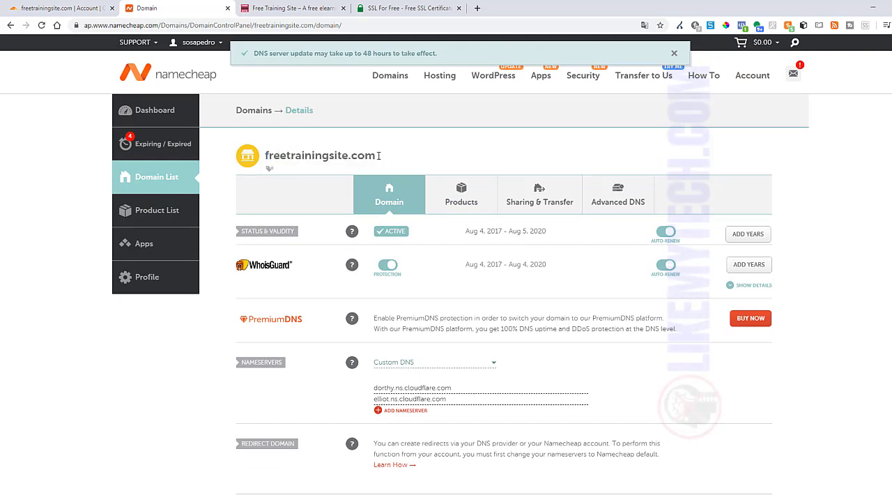
{"action": "left_click_drag", "start_coordinate": [372, 155], "coordinate": [265, 155]}
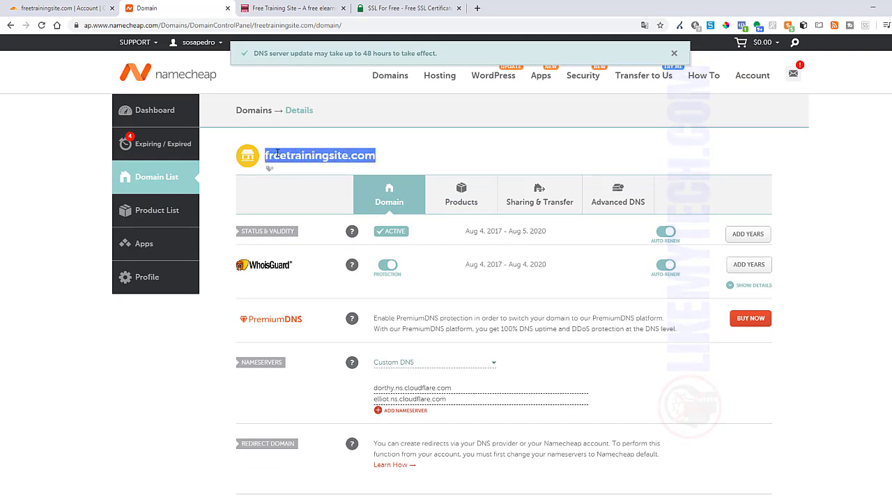
{"action": "right_click", "coordinate": [278, 155]}
{"action": "left_click", "coordinate": [298, 160]}
{"action": "left_click", "coordinate": [477, 8]}
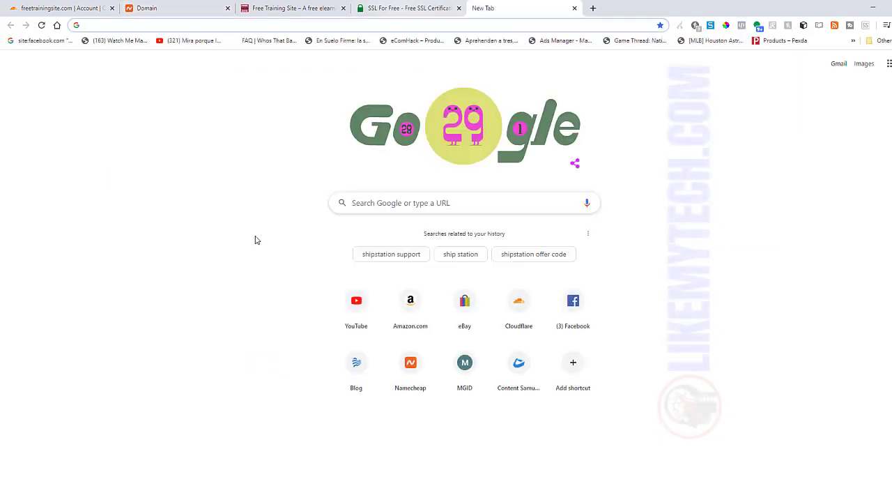
- Search 'google dns flash' and open the 'Flush Cache | Public DNS | Google Developers' result
{"action": "left_click", "coordinate": [380, 207]}
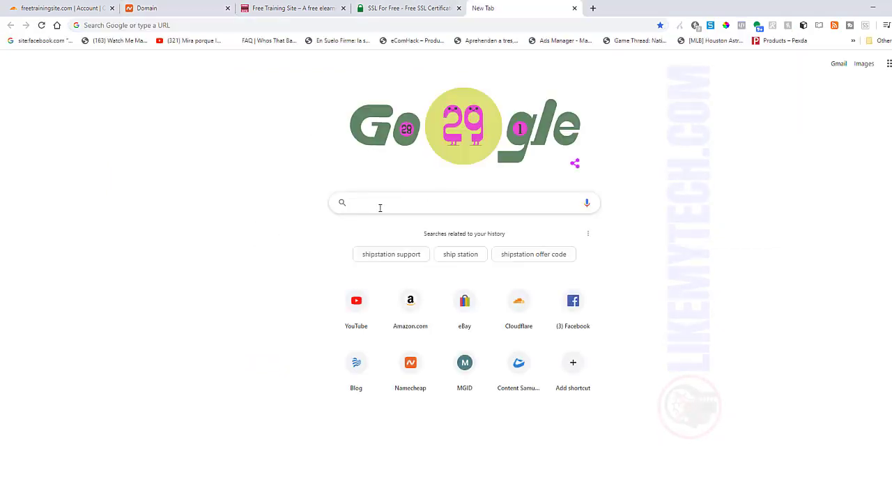
{"action": "type", "text": "google dn"}
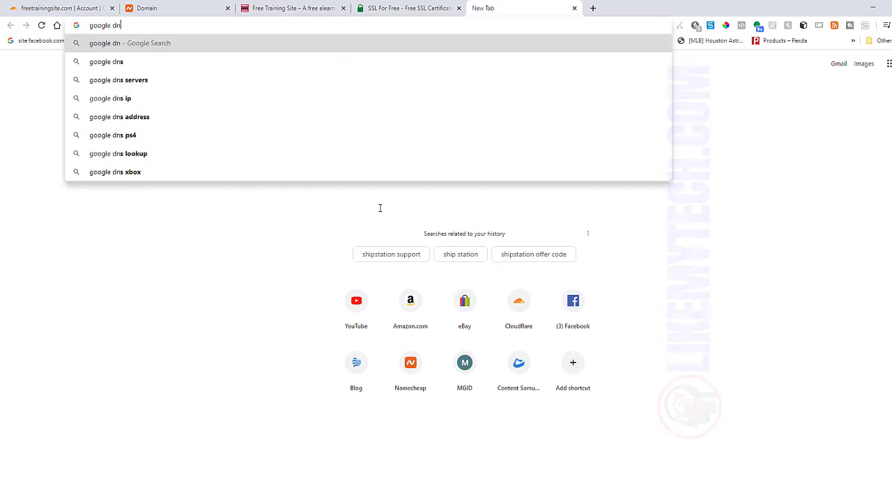
{"action": "type", "text": "s flash"}
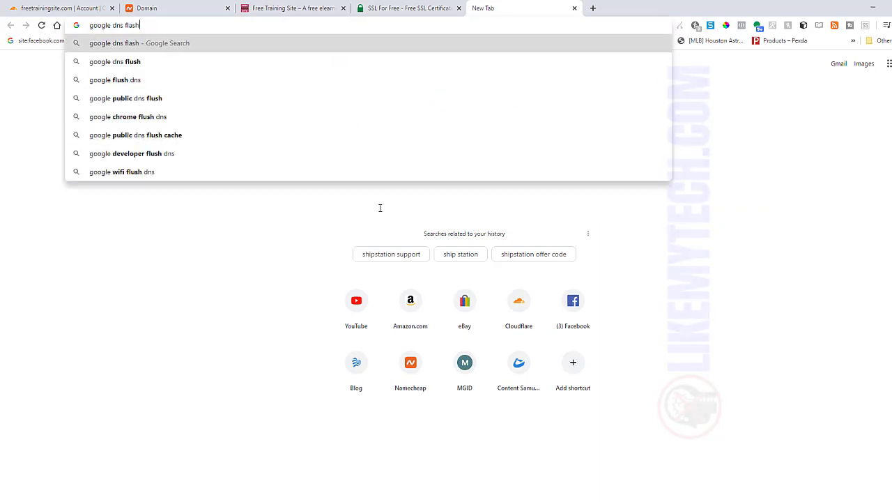
{"action": "key", "text": "Return"}
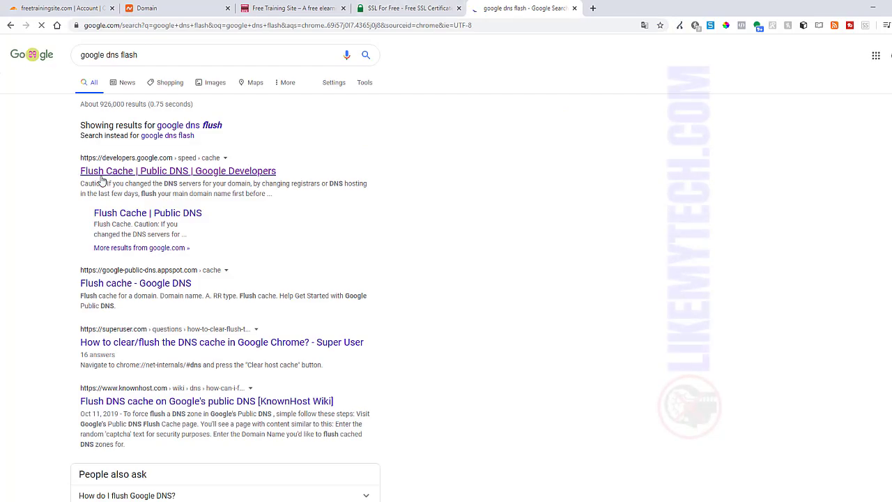
{"action": "left_click", "coordinate": [155, 174]}
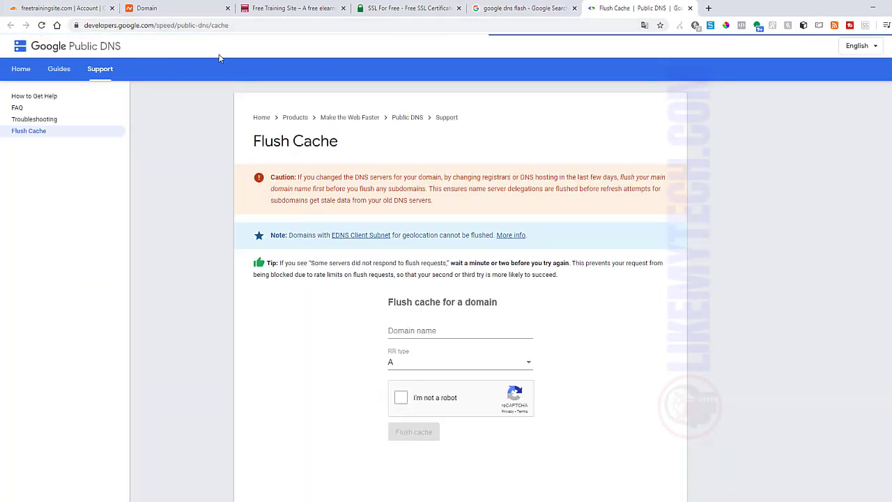
- Submit a flush of freetrainingsite.com with RR type NS, passing the reCAPTCHA check
{"action": "left_click", "coordinate": [419, 331]}
{"action": "key", "text": "ctrl+v"}
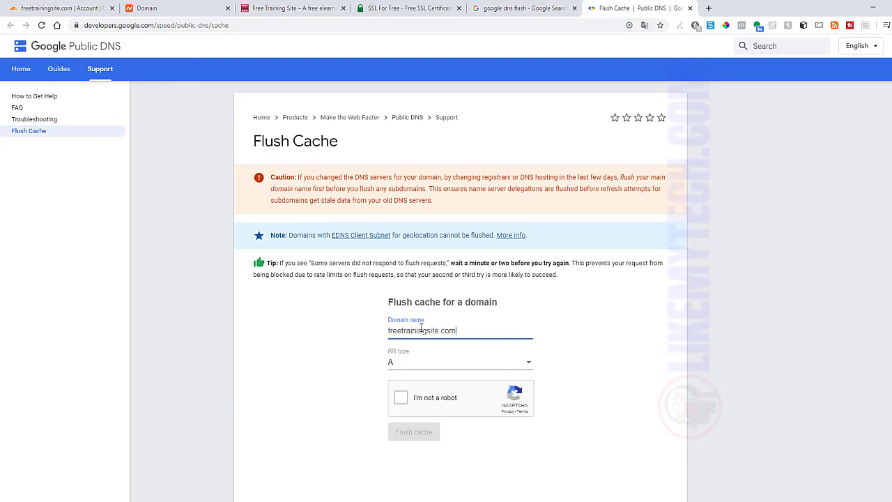
{"action": "left_click", "coordinate": [293, 372]}
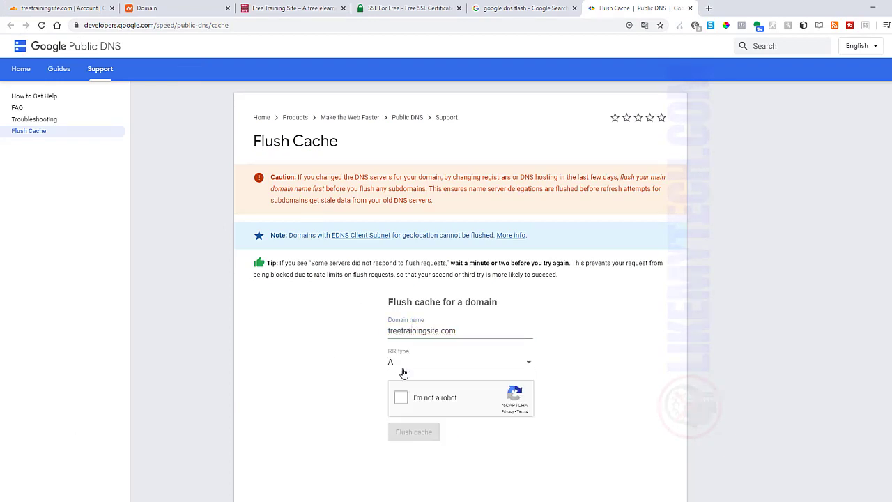
{"action": "left_click", "coordinate": [416, 370]}
{"action": "left_click", "coordinate": [415, 370]}
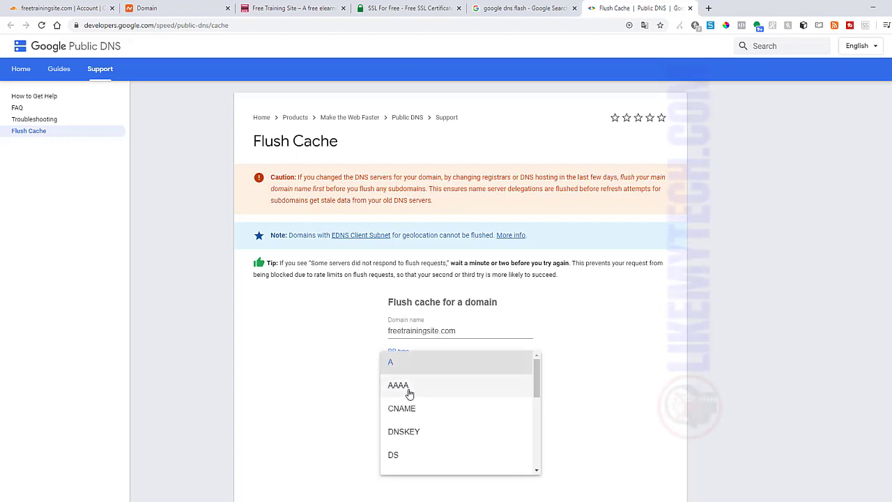
{"action": "scroll", "coordinate": [441, 417], "scroll_direction": "down", "scroll_amount": 3}
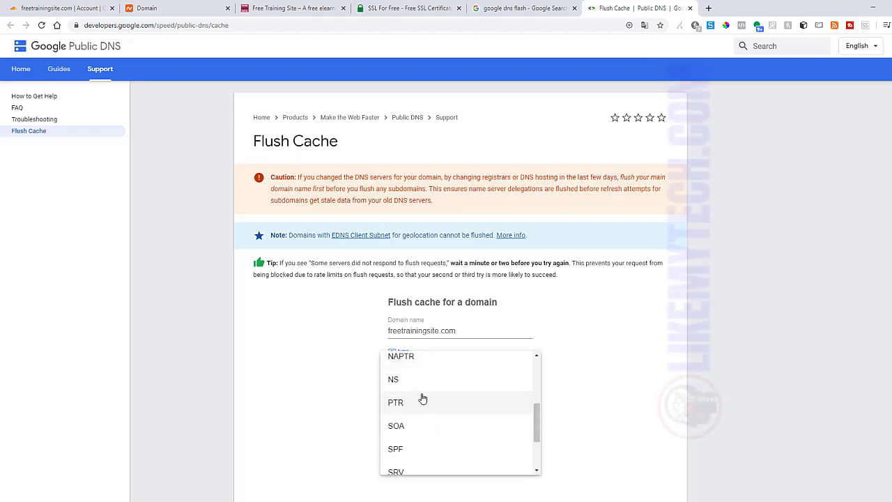
{"action": "left_click", "coordinate": [418, 385]}
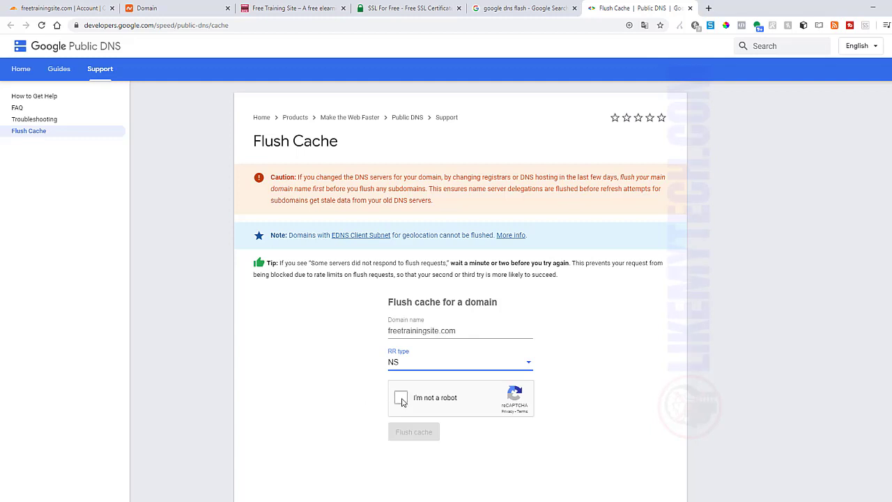
{"action": "left_click", "coordinate": [400, 398]}
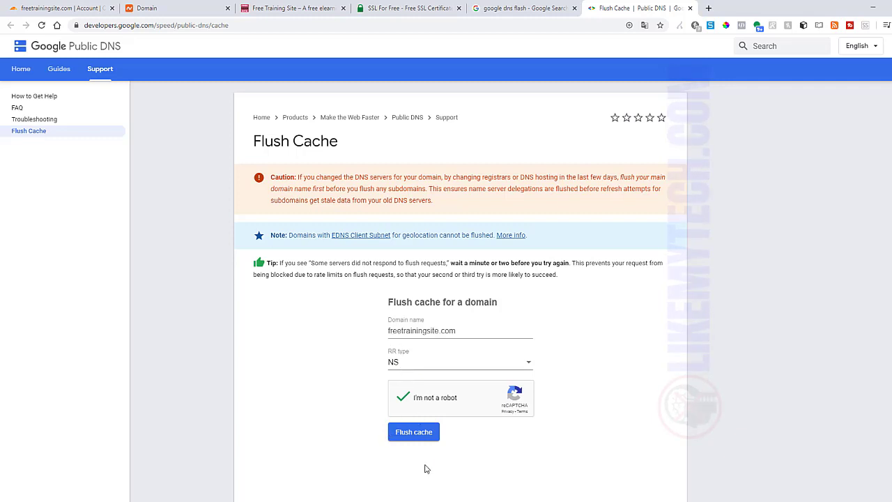
{"action": "left_click", "coordinate": [419, 436]}
- Run a whatsmydns.net NS lookup for freetrainingsite.com, then go back to Namecheap
{"action": "left_click", "coordinate": [708, 12]}
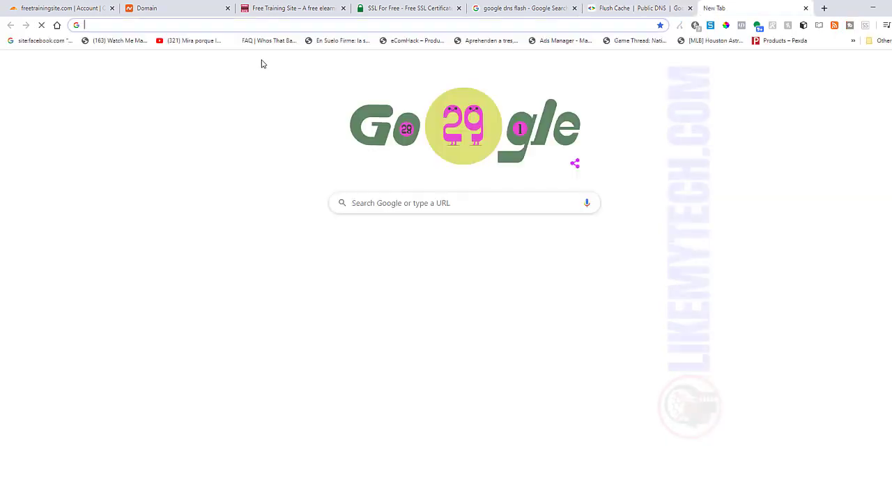
{"action": "type", "text": "whatsmydns.net"}
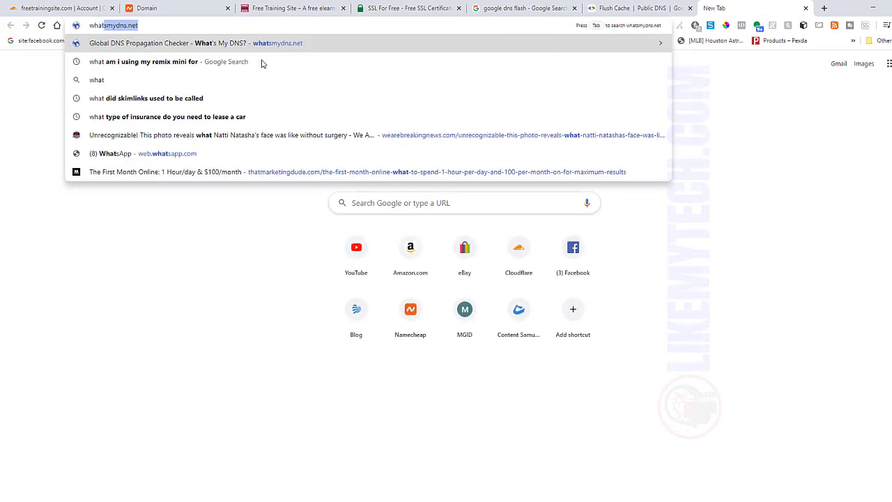
{"action": "key", "text": "Return"}
{"action": "left_click", "coordinate": [227, 142]}
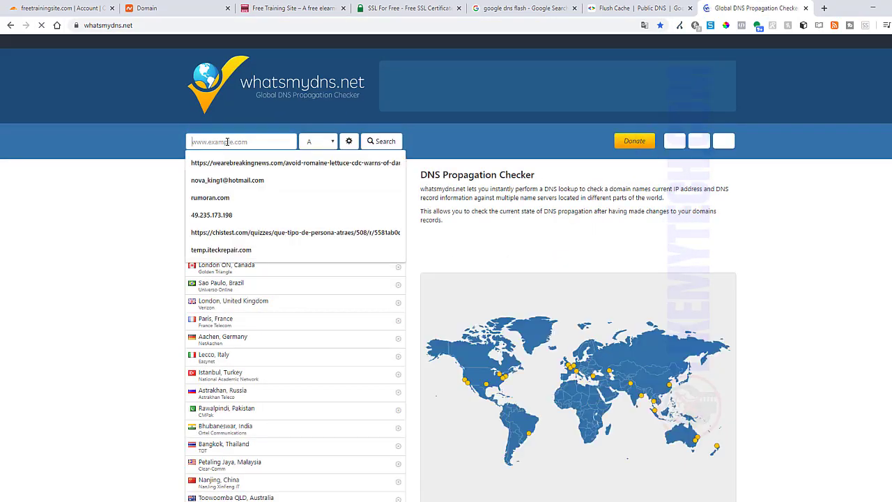
{"action": "key", "text": "ctrl+v"}
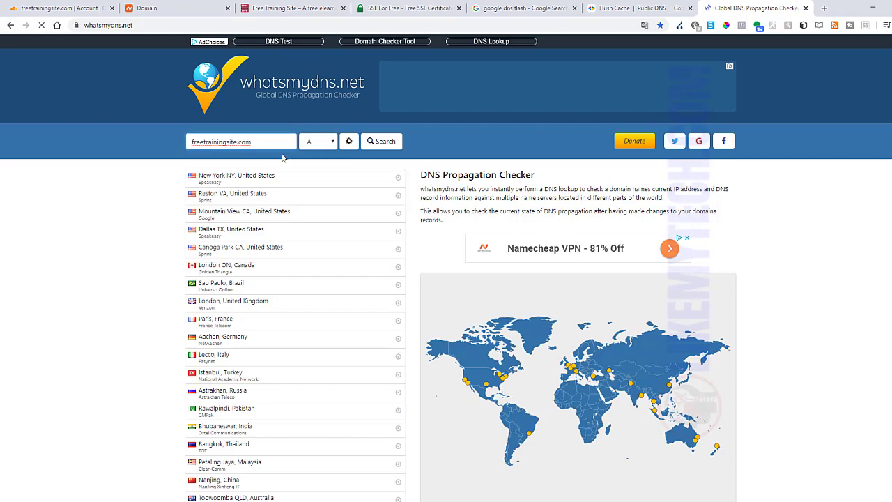
{"action": "left_click", "coordinate": [324, 141]}
{"action": "left_click", "coordinate": [336, 190]}
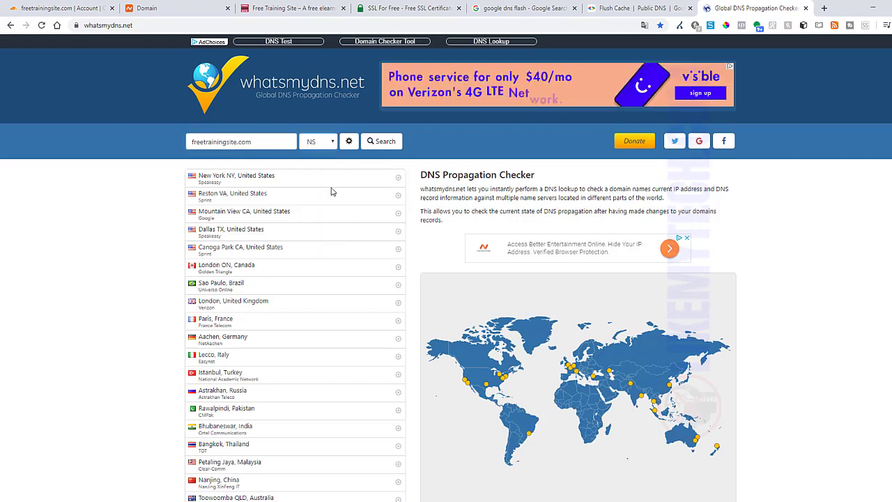
{"action": "left_click", "coordinate": [382, 142]}
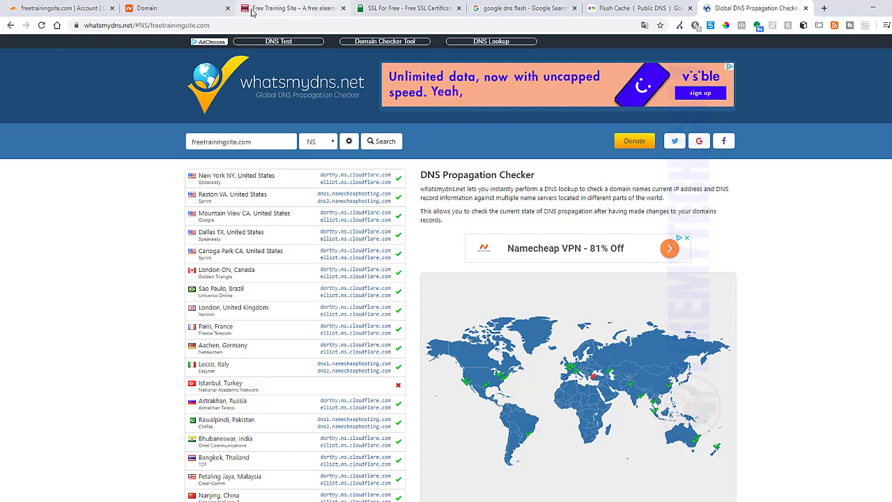
{"action": "left_click", "coordinate": [186, 14]}
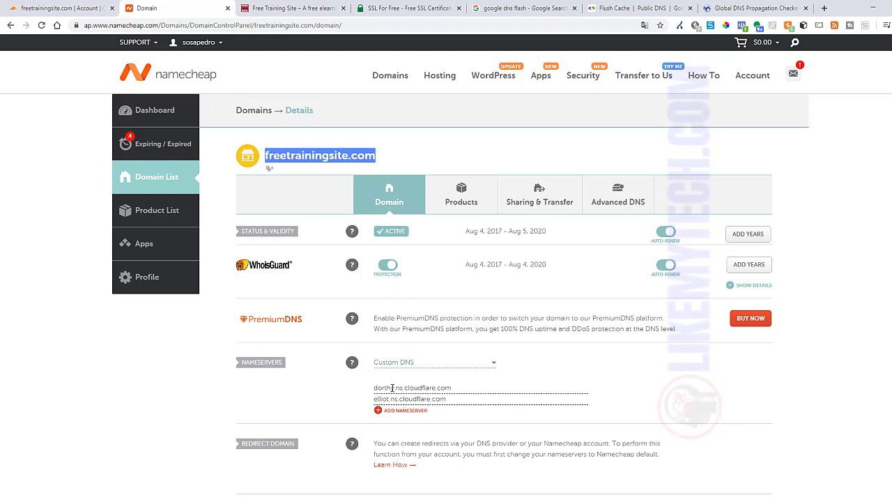
- Back in Cloudflare, confirm with 'Done, check nameservers' to reach the security and speed recommendations
{"action": "left_click", "coordinate": [28, 10]}
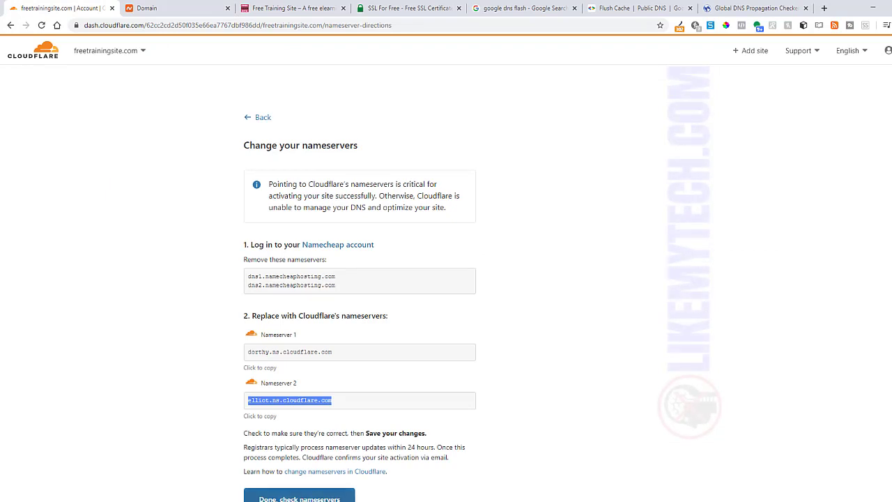
{"action": "left_click", "coordinate": [299, 497]}
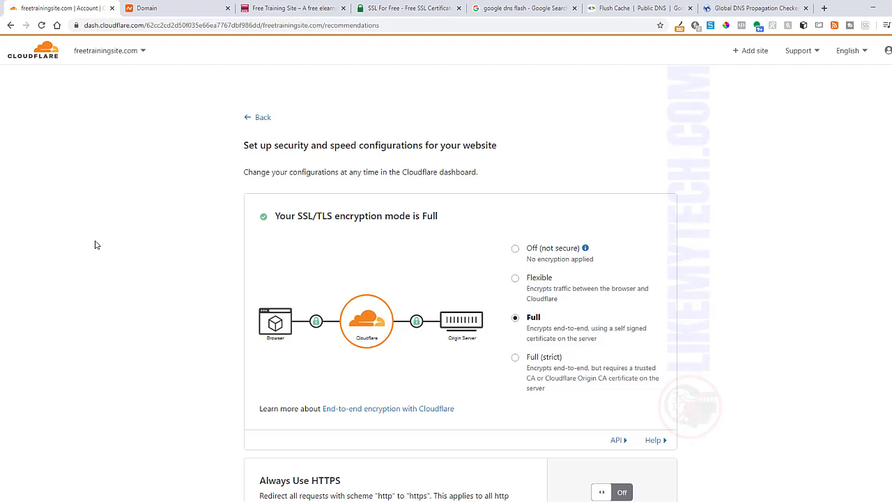
- Change freetrainingsite.com's SSL/TLS encryption mode from Full to Flexible in Cloudflare
{"action": "left_click", "coordinate": [401, 8]}
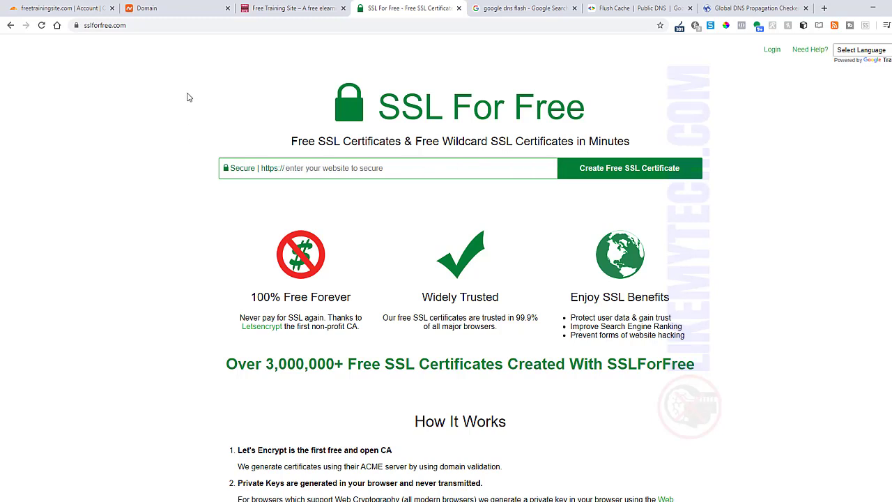
{"action": "left_click", "coordinate": [50, 9]}
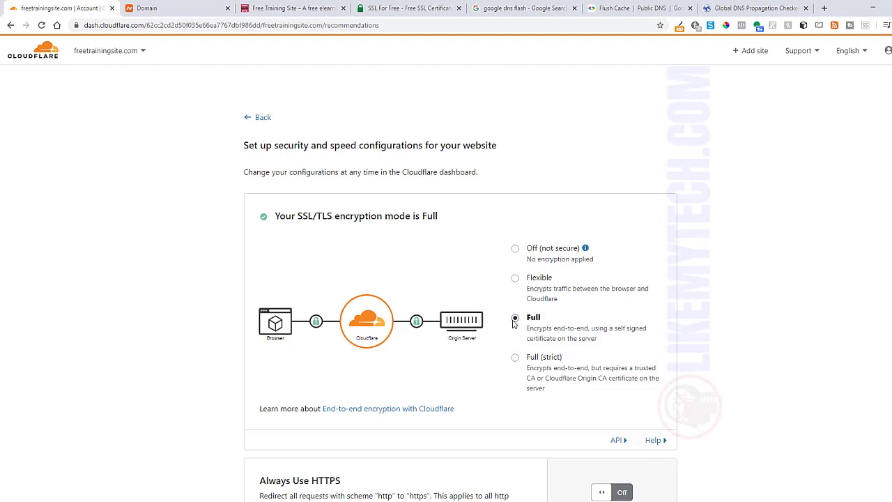
{"action": "left_click", "coordinate": [515, 278]}
{"action": "left_click", "coordinate": [516, 282]}
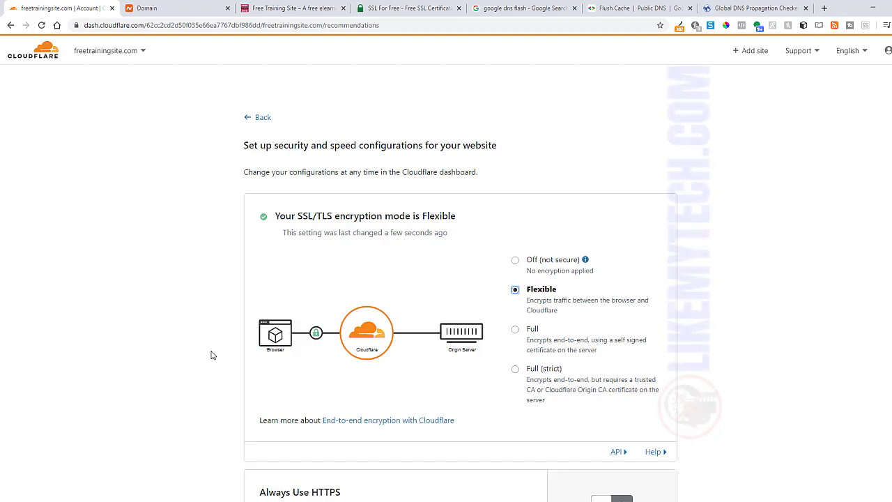
- Turn Always Use HTTPS on and look over the Auto Minify and Brotli options
{"action": "scroll", "coordinate": [212, 355], "scroll_direction": "down", "scroll_amount": 2}
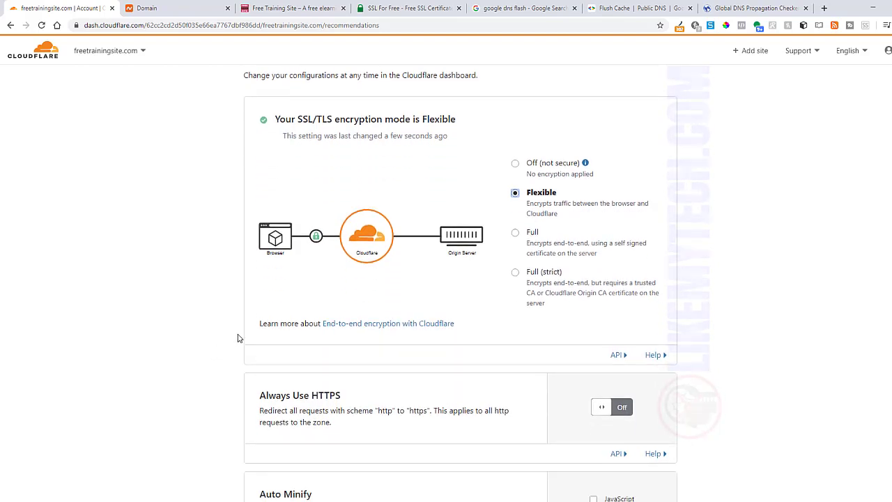
{"action": "left_click", "coordinate": [607, 410]}
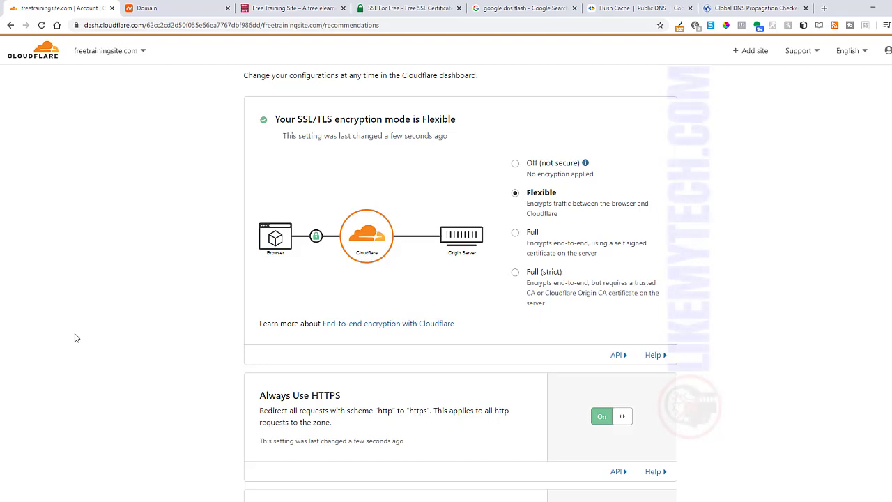
{"action": "scroll", "coordinate": [229, 360], "scroll_direction": "down", "scroll_amount": 2}
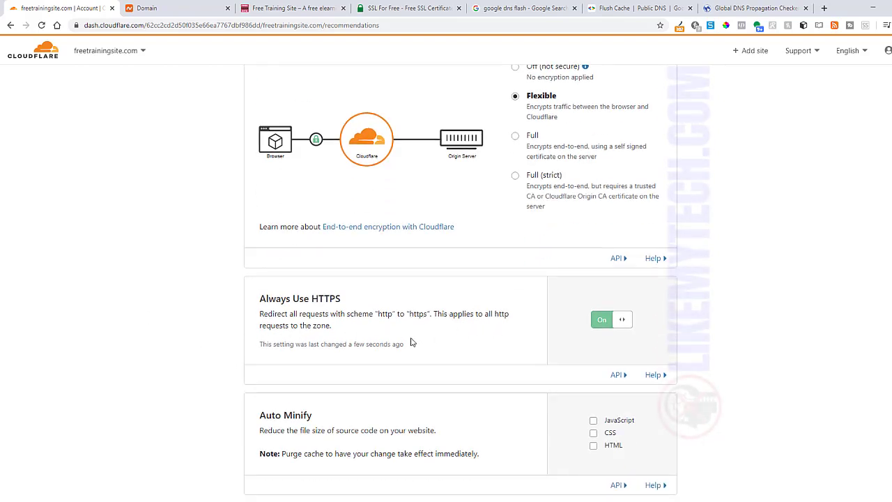
{"action": "scroll", "coordinate": [323, 244], "scroll_direction": "up", "scroll_amount": 2}
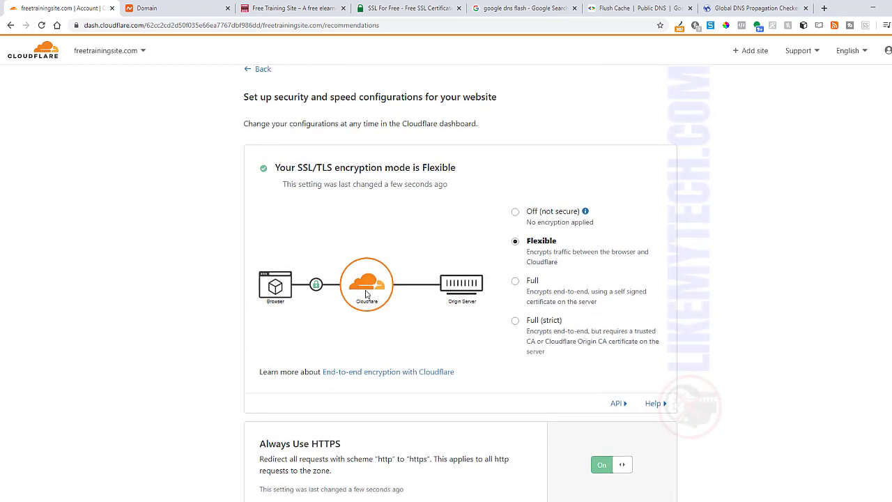
{"action": "scroll", "coordinate": [381, 314], "scroll_direction": "down", "scroll_amount": 4}
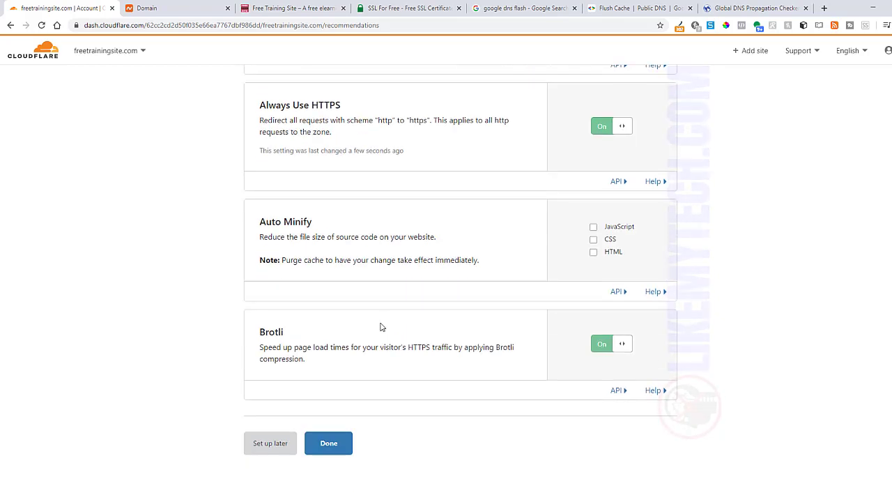
{"action": "scroll", "coordinate": [370, 303], "scroll_direction": "up", "scroll_amount": 2}
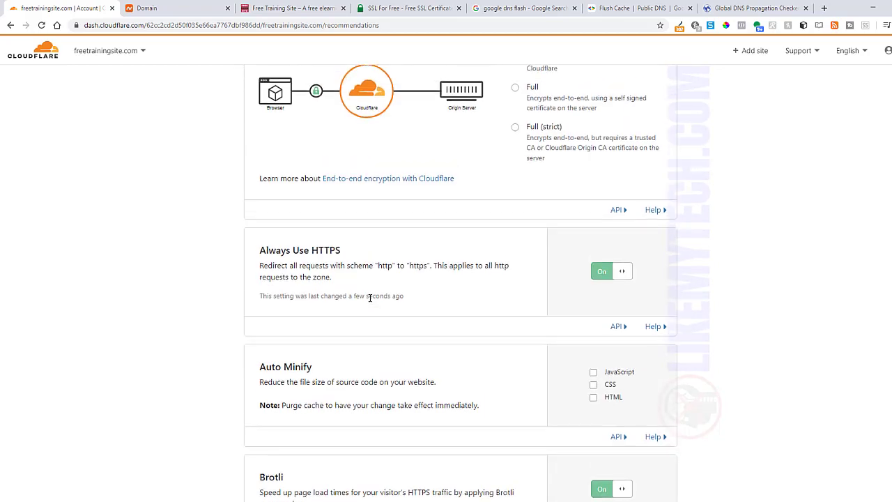
{"action": "scroll", "coordinate": [369, 297], "scroll_direction": "up", "scroll_amount": 3}
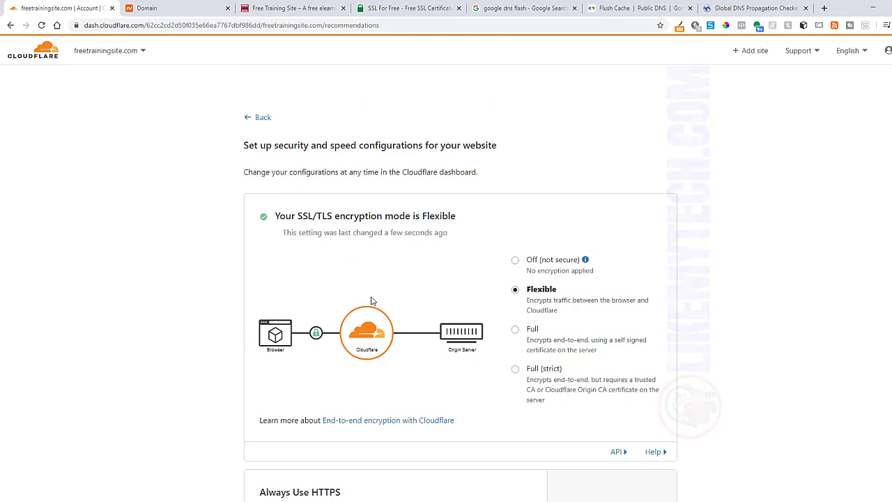
{"action": "scroll", "coordinate": [488, 366], "scroll_direction": "down", "scroll_amount": 10}
- Finish the recommended settings, then re-check nameservers until Cloudflare reports it is protecting the site
{"action": "left_click", "coordinate": [327, 395]}
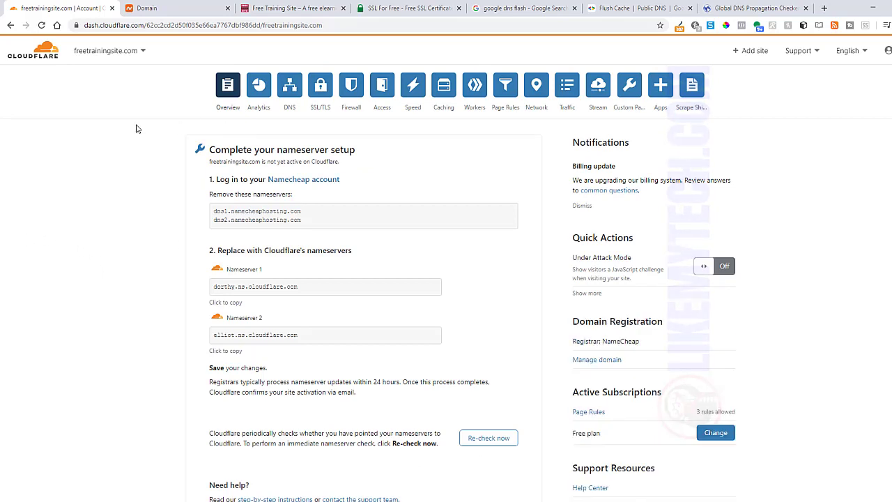
{"action": "scroll", "coordinate": [344, 384], "scroll_direction": "down", "scroll_amount": 2}
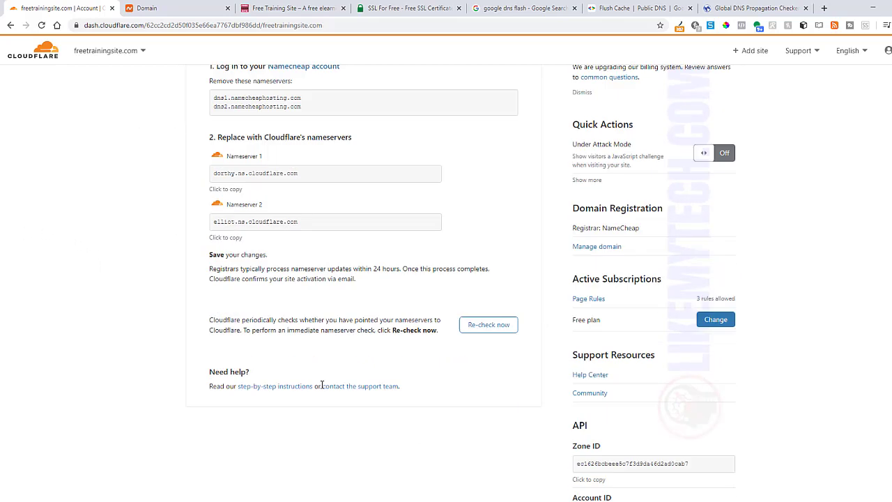
{"action": "scroll", "coordinate": [342, 378], "scroll_direction": "up", "scroll_amount": 2}
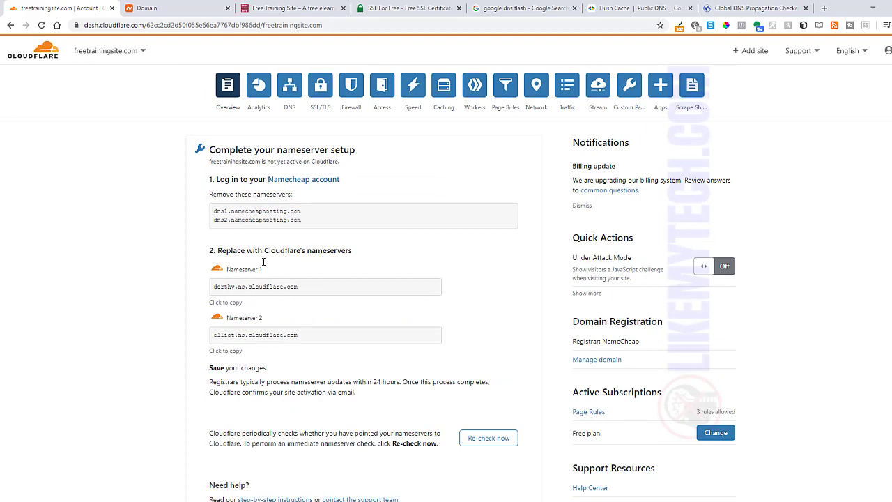
{"action": "left_click", "coordinate": [482, 444]}
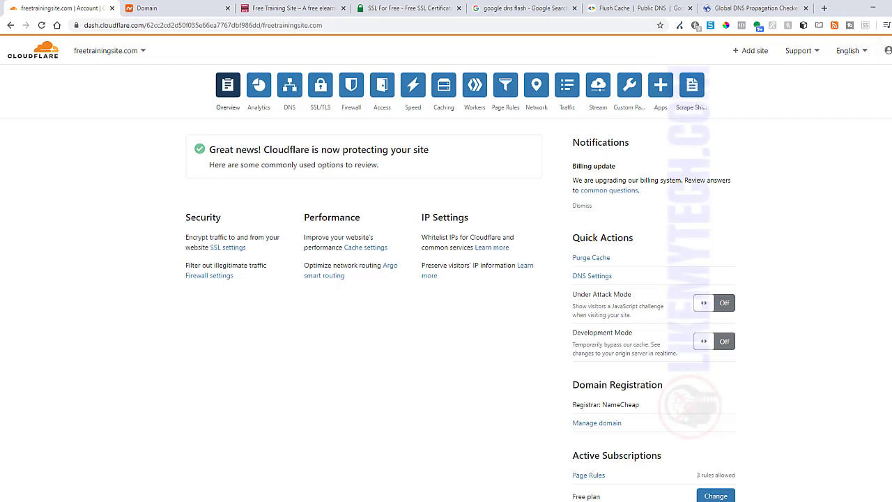
- Copy freetrainingsite.com from the Namecheap page and load it in a new private window
{"action": "left_click", "coordinate": [886, 25]}
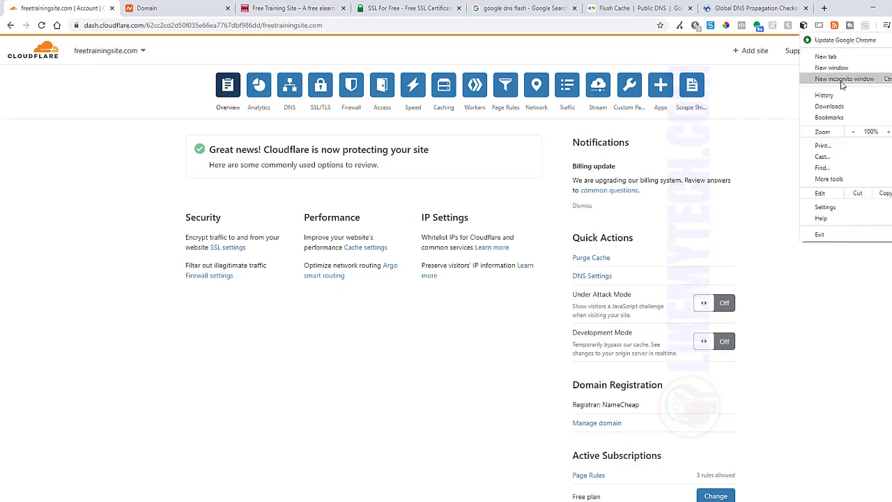
{"action": "left_click", "coordinate": [758, 75]}
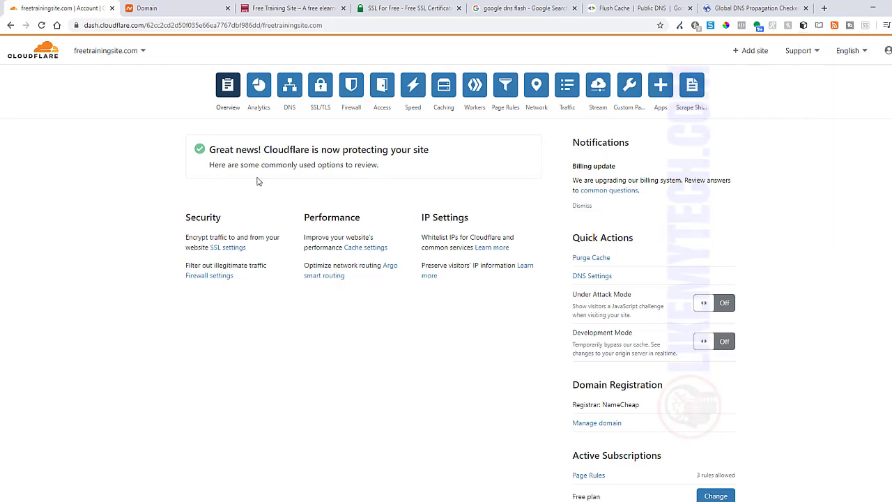
{"action": "left_click", "coordinate": [163, 10]}
{"action": "right_click", "coordinate": [313, 156]}
{"action": "left_click", "coordinate": [337, 163]}
{"action": "left_click", "coordinate": [885, 25]}
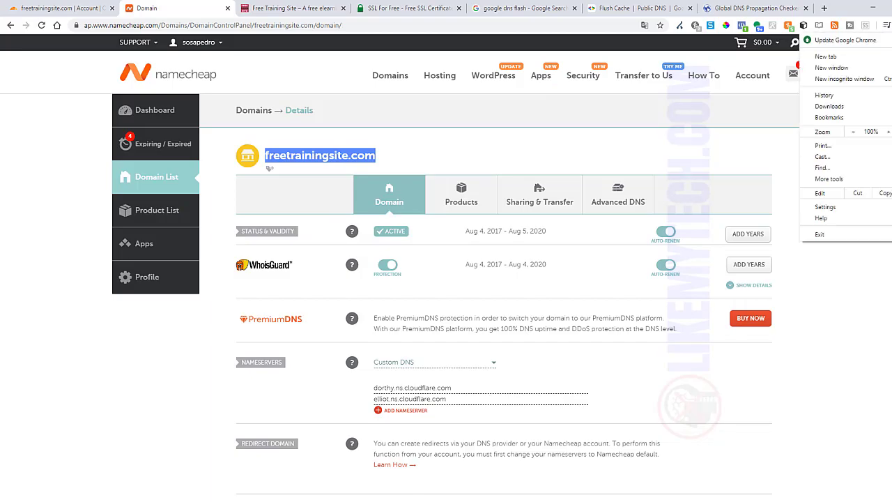
{"action": "left_click", "coordinate": [840, 80]}
{"action": "right_click", "coordinate": [128, 30]}
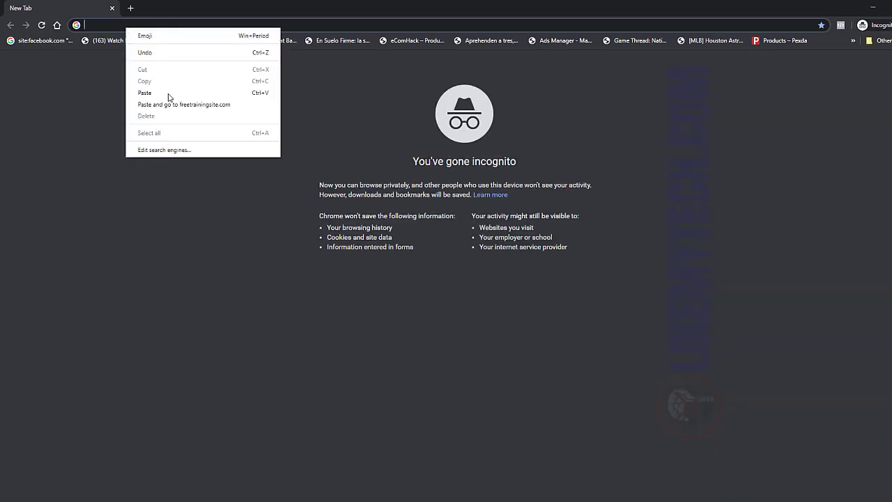
{"action": "left_click", "coordinate": [168, 108]}
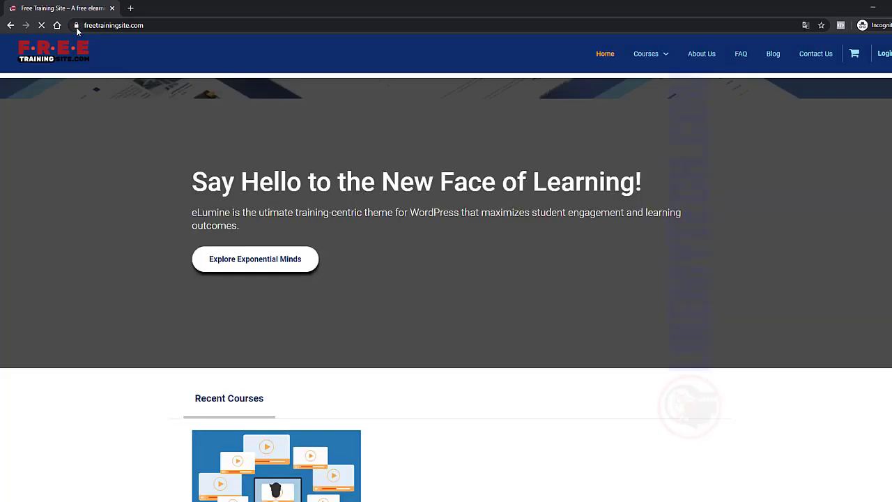
- Inspect the site's certificate, confirming issuer Let's Encrypt Authority X3, reloading once in between
{"action": "left_click", "coordinate": [77, 25]}
{"action": "left_click", "coordinate": [101, 114]}
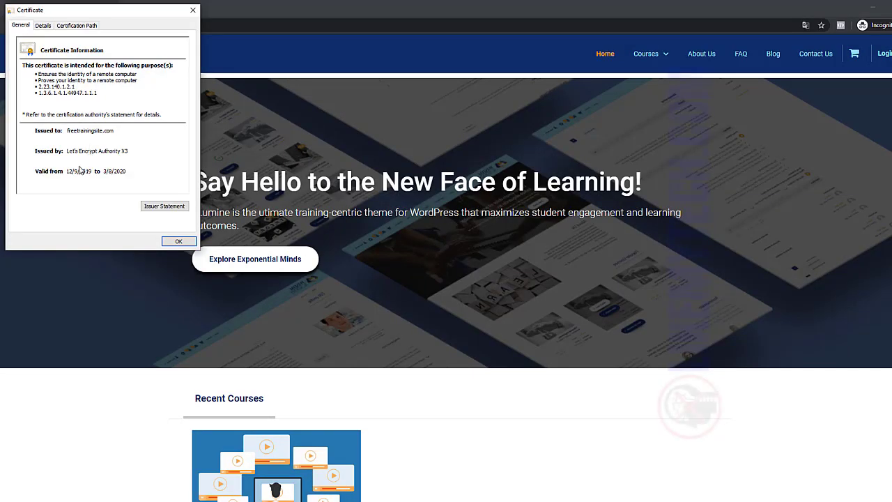
{"action": "left_click", "coordinate": [178, 241]}
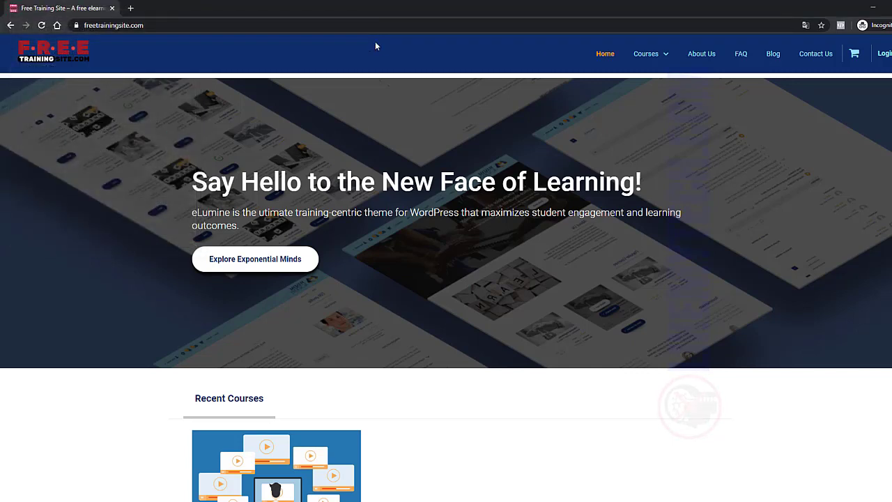
{"action": "key", "text": "F5"}
{"action": "left_click", "coordinate": [76, 25]}
{"action": "left_click", "coordinate": [103, 109]}
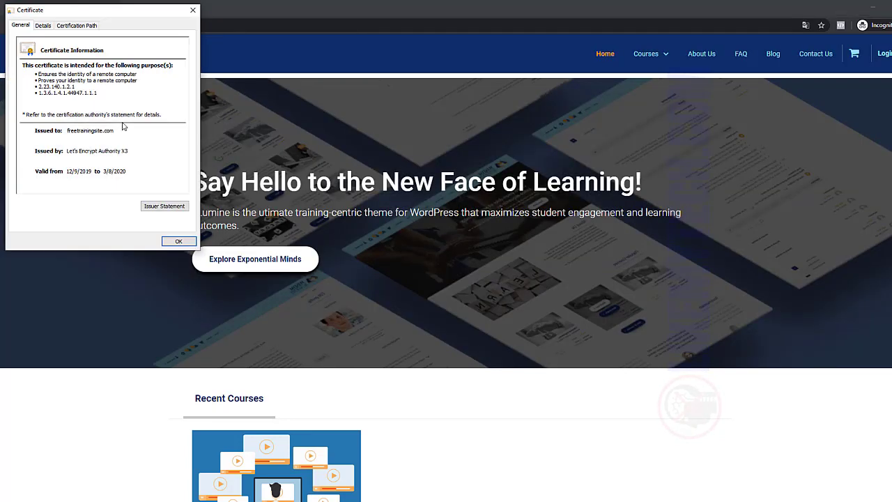
{"action": "left_click", "coordinate": [179, 242]}
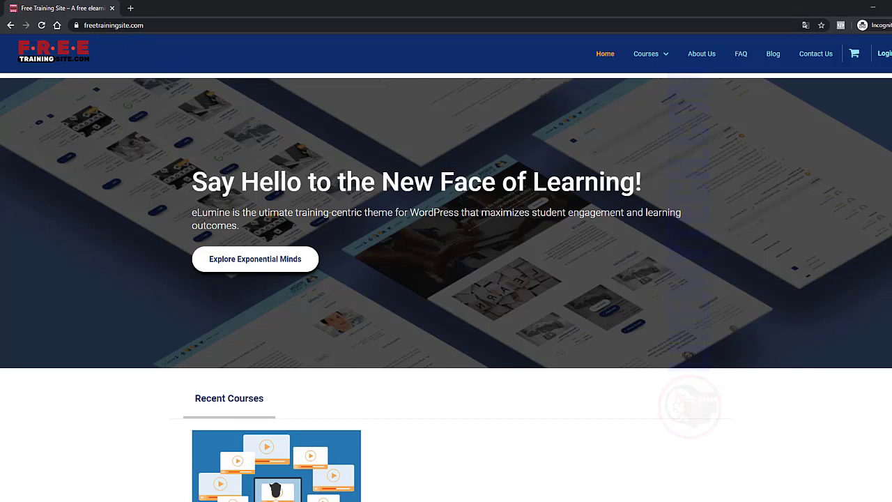
{"action": "left_click", "coordinate": [76, 25]}
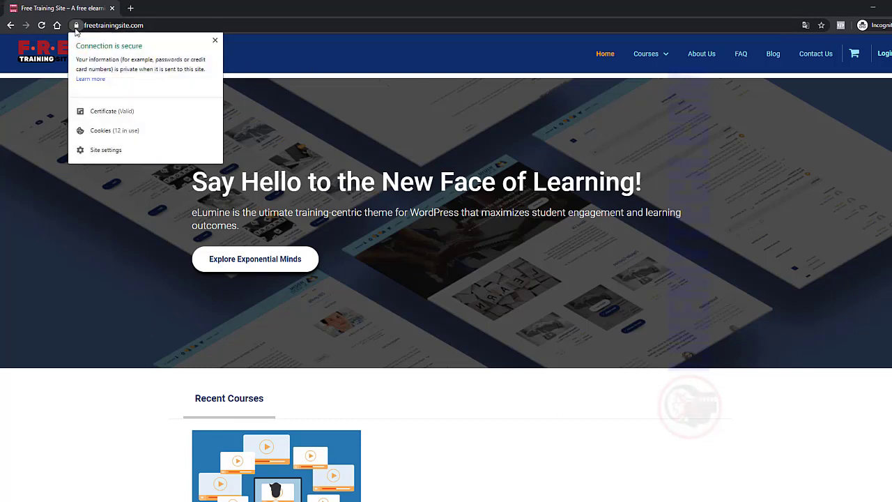
{"action": "left_click", "coordinate": [104, 111]}
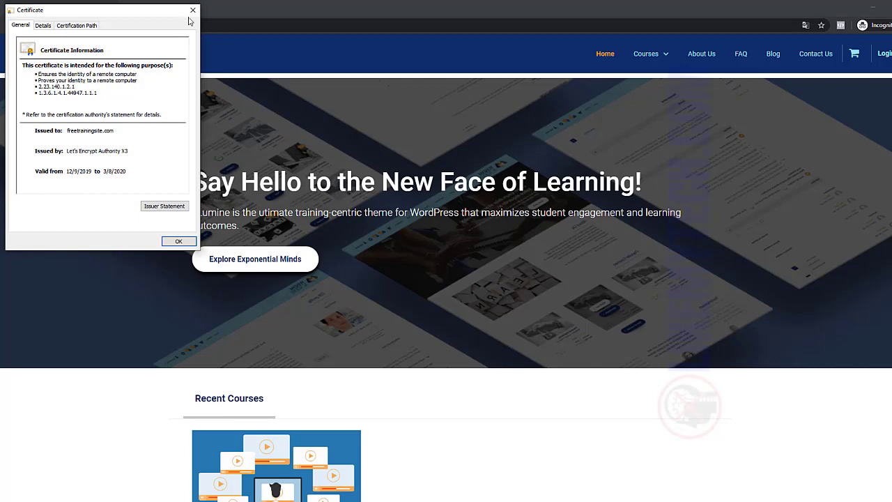
{"action": "left_click", "coordinate": [193, 12]}
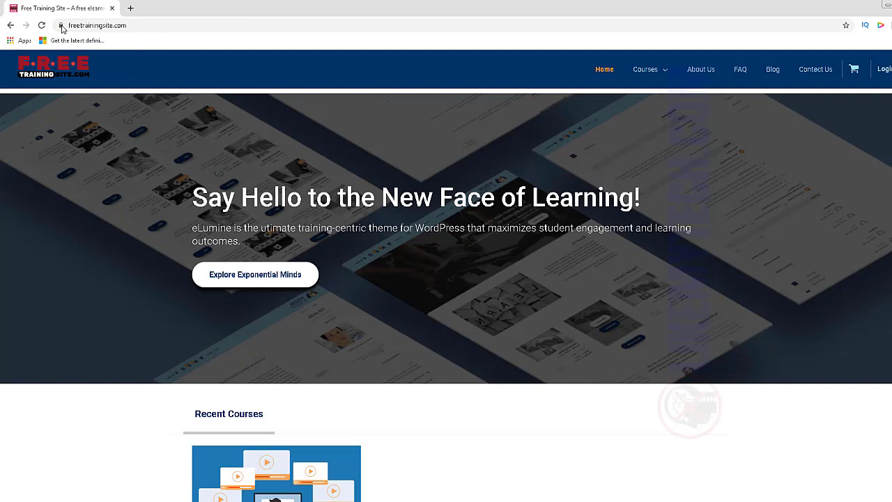
{"action": "left_click", "coordinate": [62, 26]}
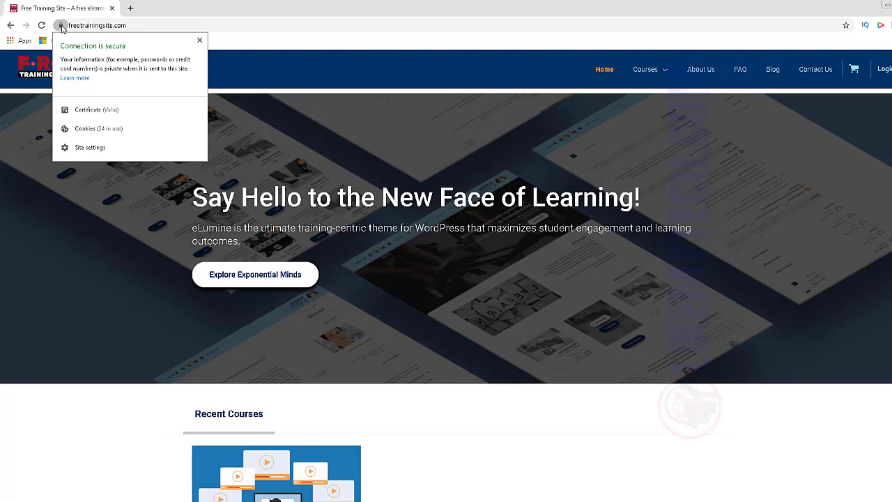
{"action": "left_click", "coordinate": [78, 112]}
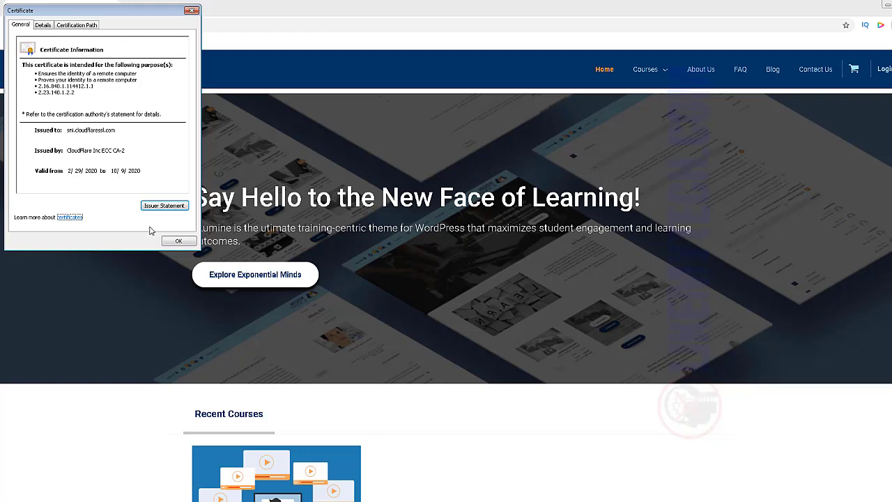
{"action": "left_click", "coordinate": [178, 241]}
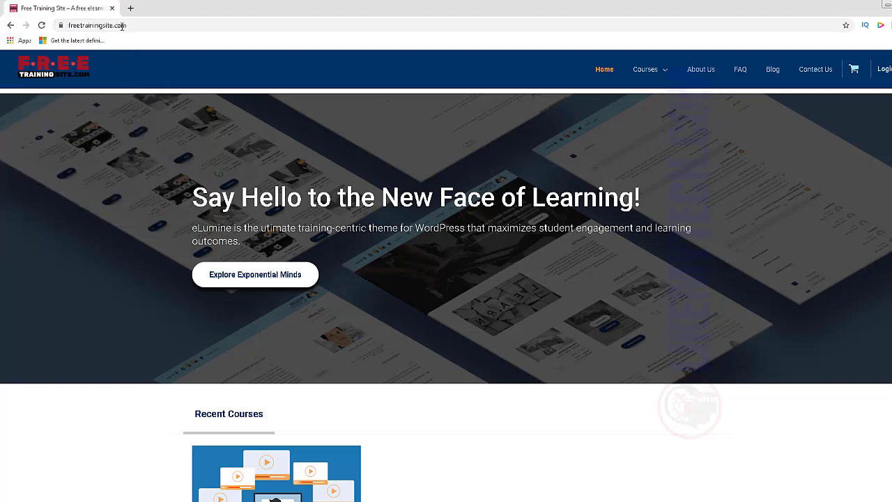
{"action": "left_click", "coordinate": [61, 25]}
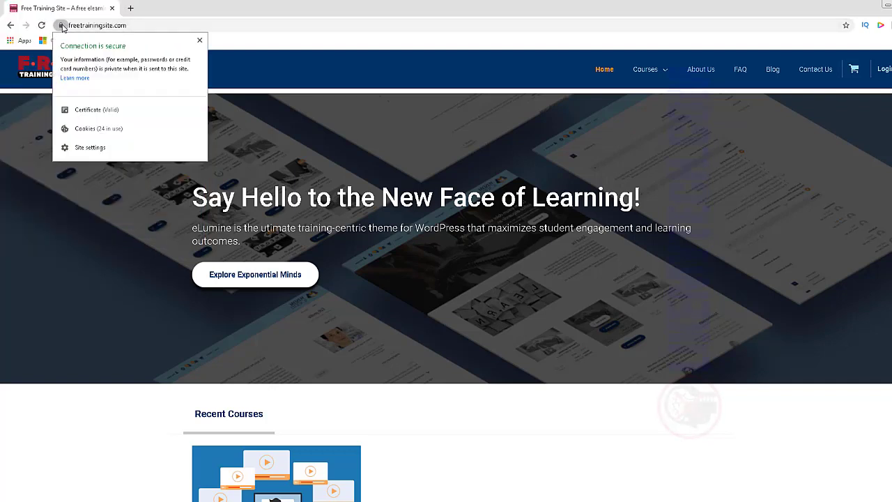
{"action": "left_click", "coordinate": [199, 40]}
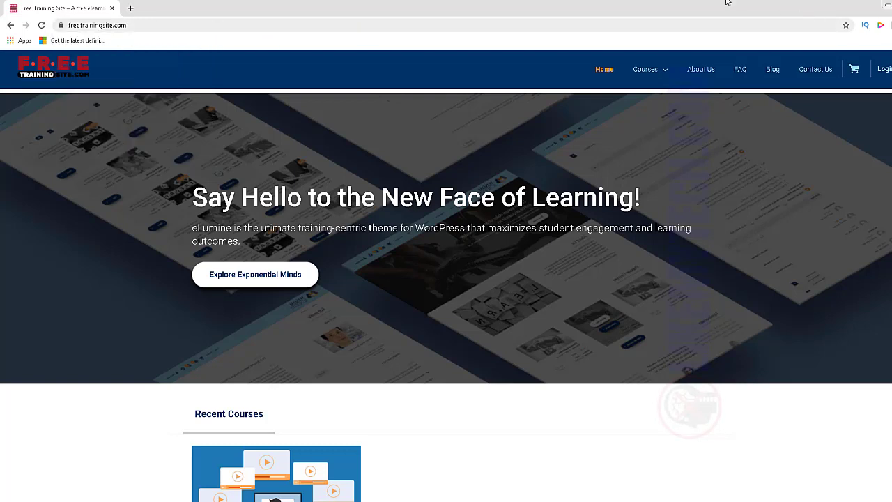
- Open freetrainingsite.com's Cloudflare DNS page and review its proxied records and two cloudflare.com nameservers
{"action": "mouse_move", "coordinate": [726, 3]}
{"action": "left_click", "coordinate": [562, 8]}
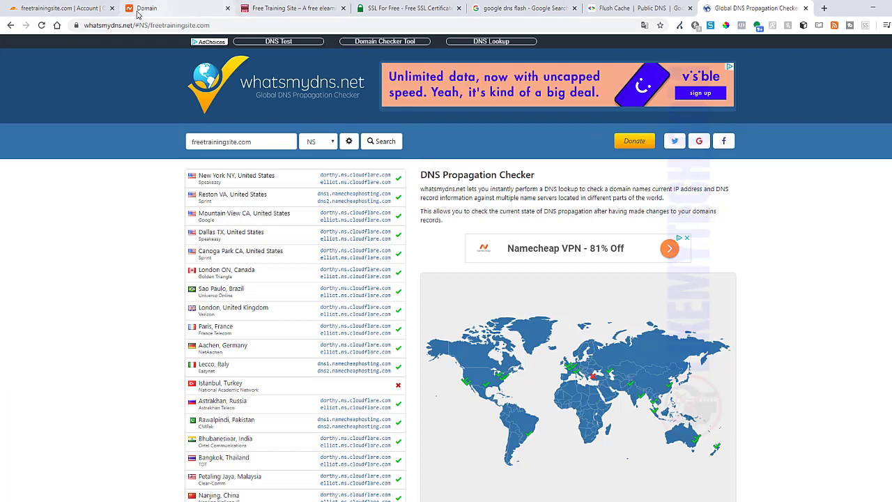
{"action": "left_click", "coordinate": [68, 9]}
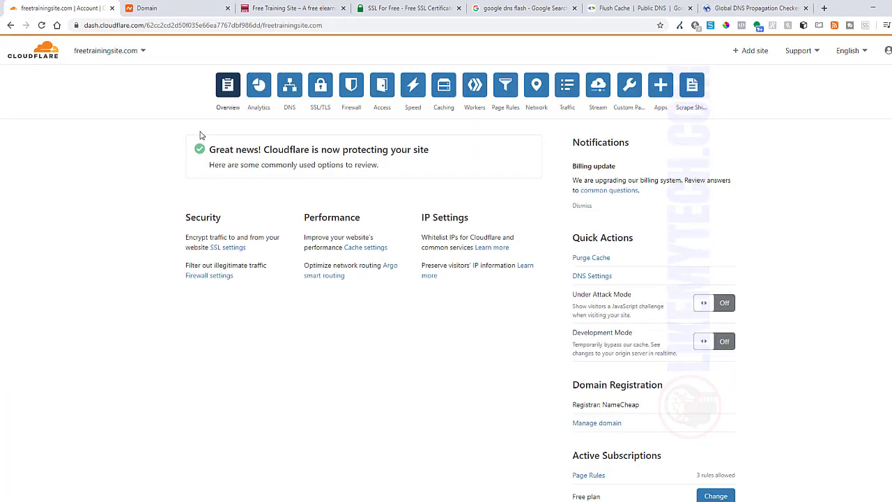
{"action": "left_click", "coordinate": [290, 86]}
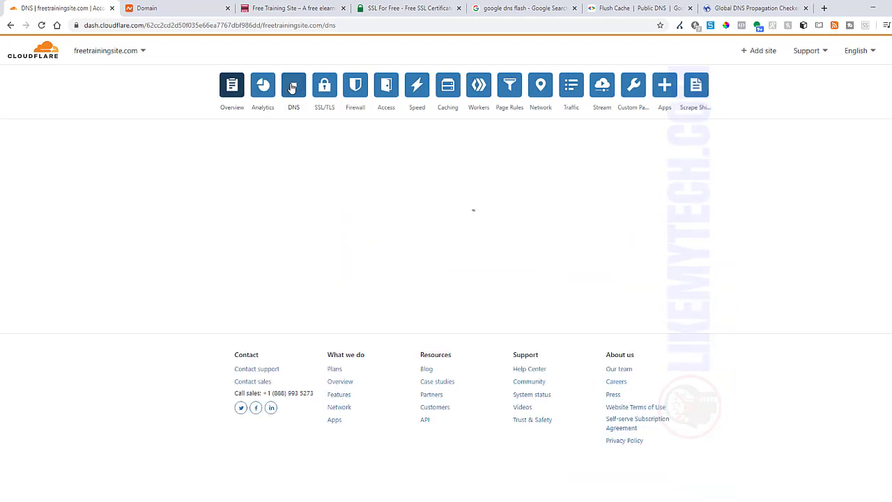
{"action": "scroll", "coordinate": [362, 328], "scroll_direction": "down", "scroll_amount": 2}
{"action": "scroll", "coordinate": [364, 335], "scroll_direction": "down", "scroll_amount": 3}
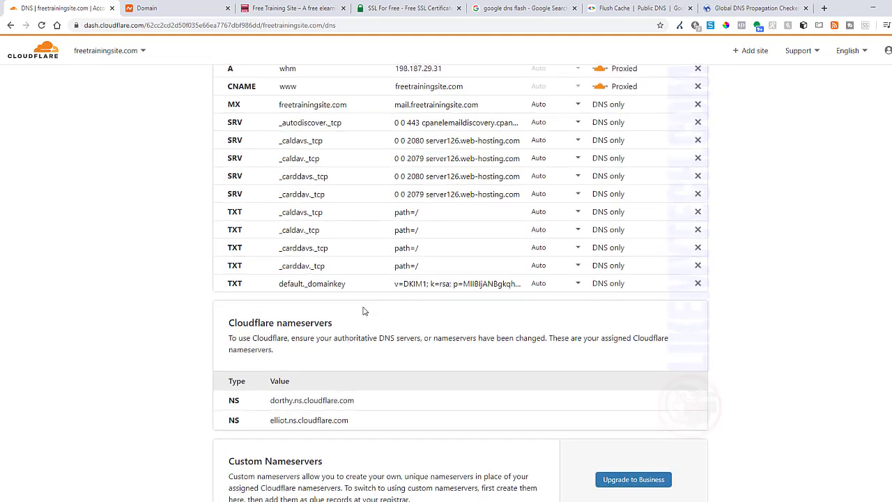
{"action": "scroll", "coordinate": [363, 311], "scroll_direction": "down", "scroll_amount": 5}
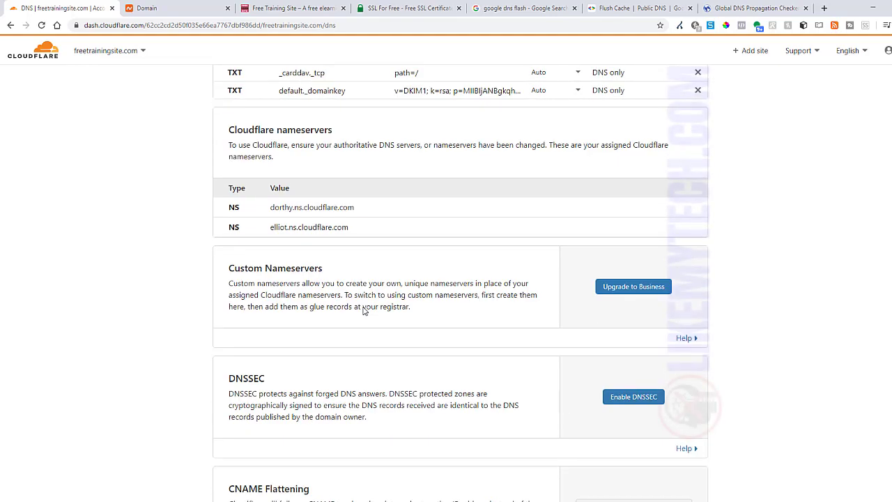
{"action": "scroll", "coordinate": [363, 310], "scroll_direction": "down", "scroll_amount": 2}
{"action": "scroll", "coordinate": [364, 305], "scroll_direction": "up", "scroll_amount": 8}
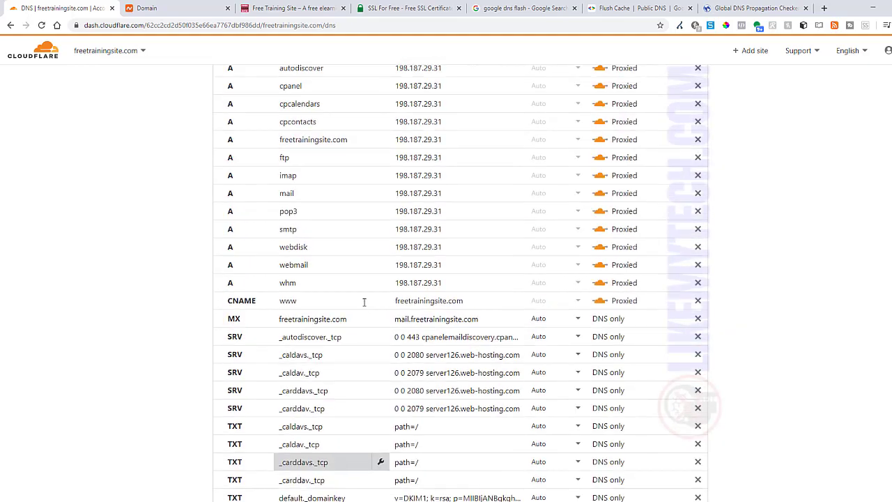
{"action": "scroll", "coordinate": [364, 302], "scroll_direction": "up", "scroll_amount": 2}
- Confirm the SSL/TLS encryption mode for freetrainingsite.com is still Flexible
{"action": "left_click", "coordinate": [320, 105]}
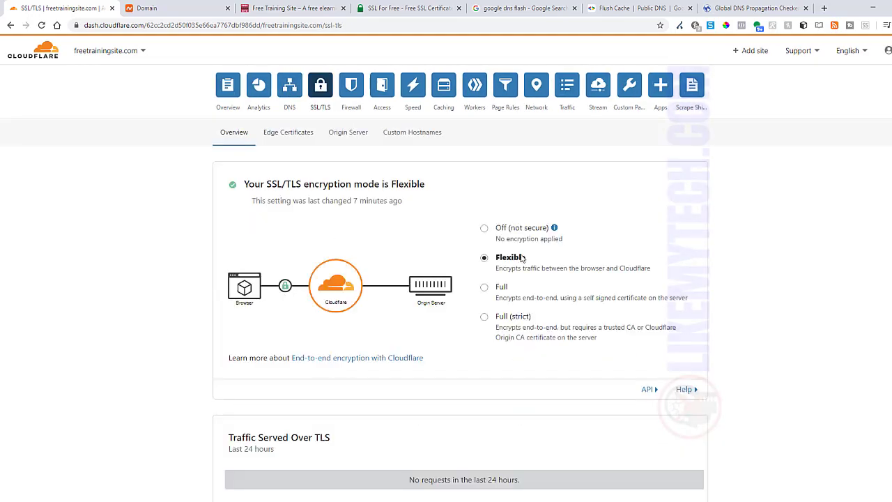
{"action": "scroll", "coordinate": [465, 289], "scroll_direction": "down", "scroll_amount": 2}
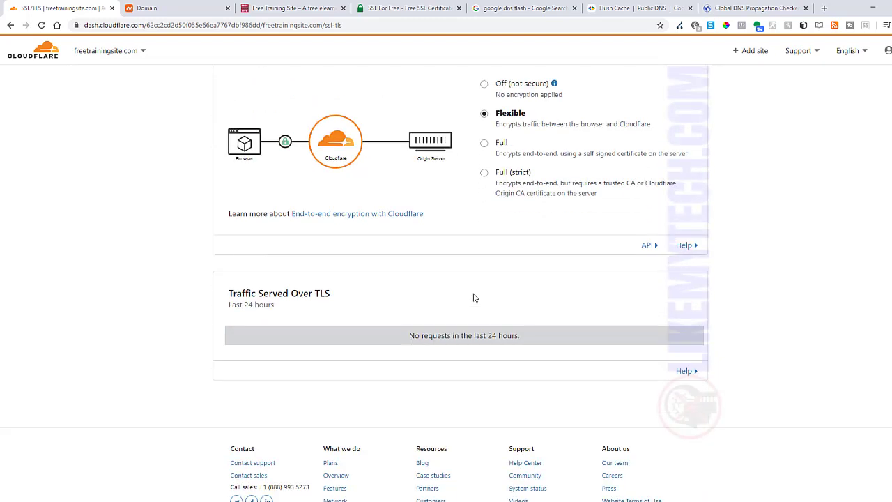
{"action": "scroll", "coordinate": [473, 297], "scroll_direction": "up", "scroll_amount": 3}
- Review Edge Certificates: active Universal certificate for freetrainingsite.com and *.freetrainingsite.com, Always Use HTTPS on
{"action": "left_click", "coordinate": [284, 133]}
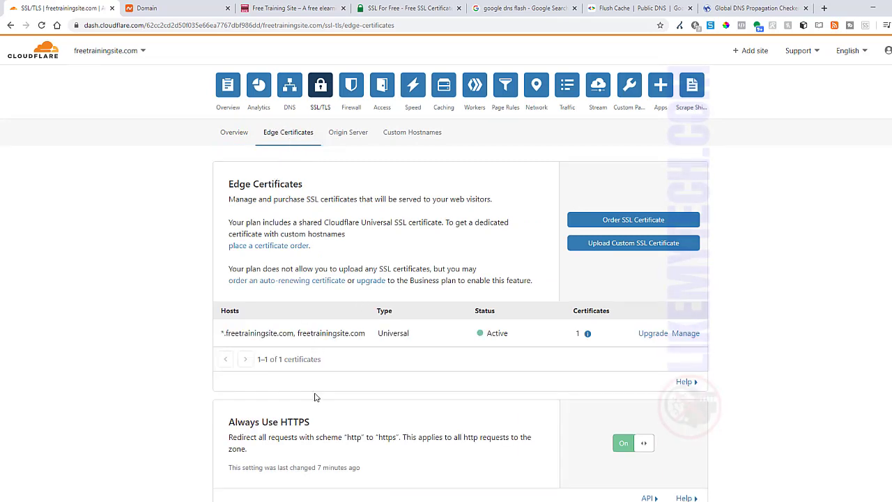
{"action": "scroll", "coordinate": [300, 349], "scroll_direction": "down", "scroll_amount": 2}
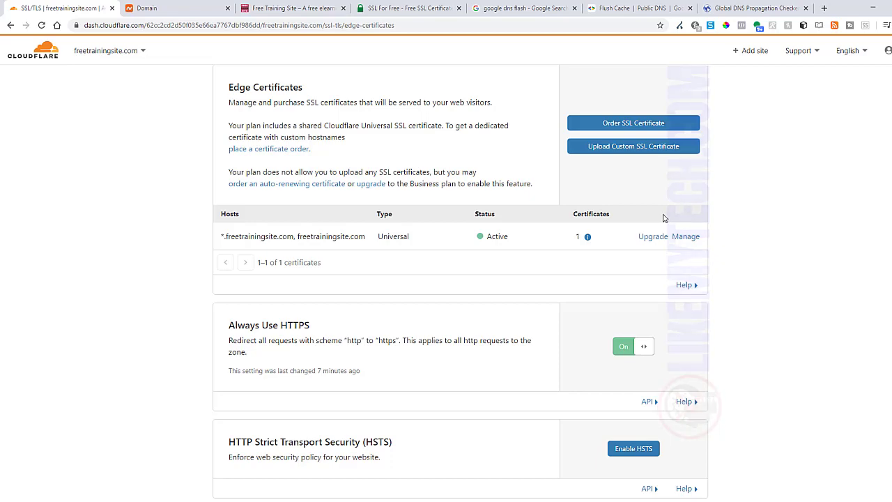
{"action": "scroll", "coordinate": [517, 368], "scroll_direction": "up", "scroll_amount": 2}
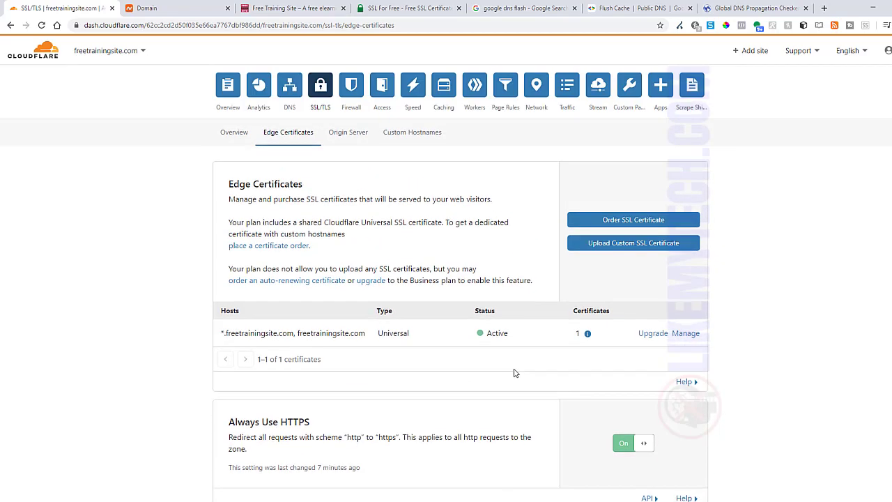
{"action": "scroll", "coordinate": [516, 369], "scroll_direction": "down", "scroll_amount": 3}
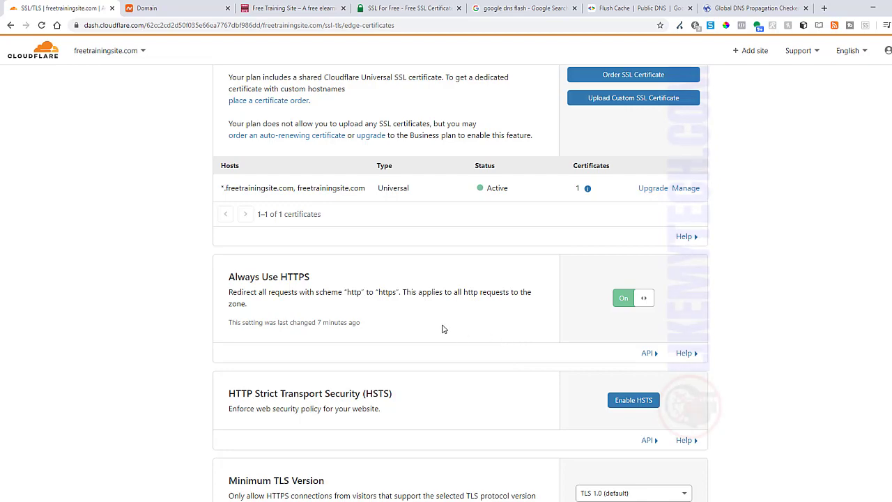
{"action": "scroll", "coordinate": [442, 329], "scroll_direction": "up", "scroll_amount": 2}
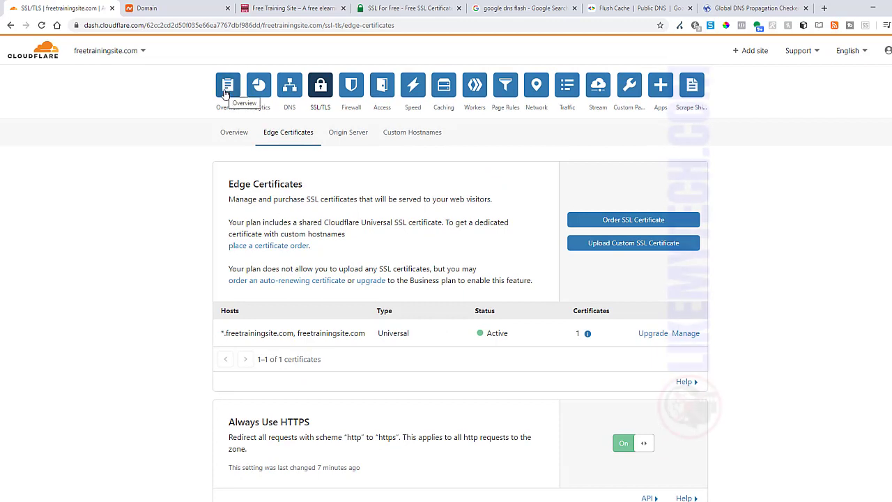
- Glance at the Free Training Site and SSL For Free tabs, then show Namecheap's Custom DNS page
{"action": "left_click", "coordinate": [282, 8]}
{"action": "left_click", "coordinate": [405, 8]}
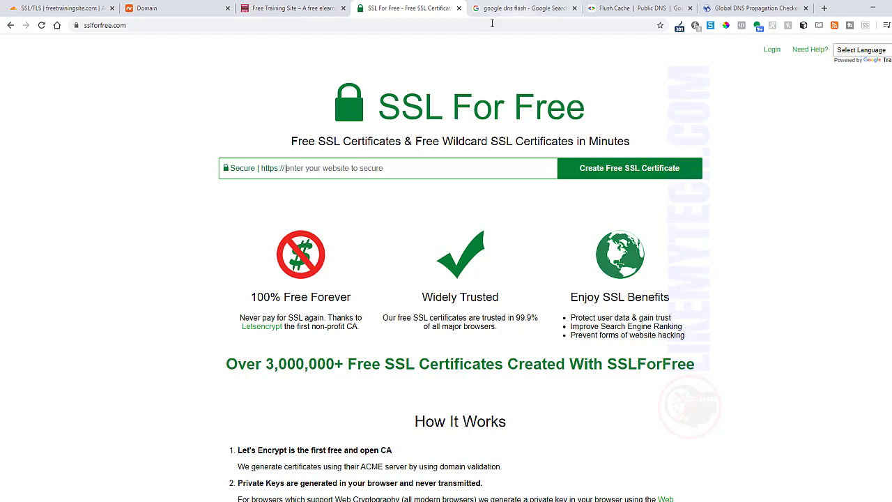
{"action": "left_click", "coordinate": [171, 8]}
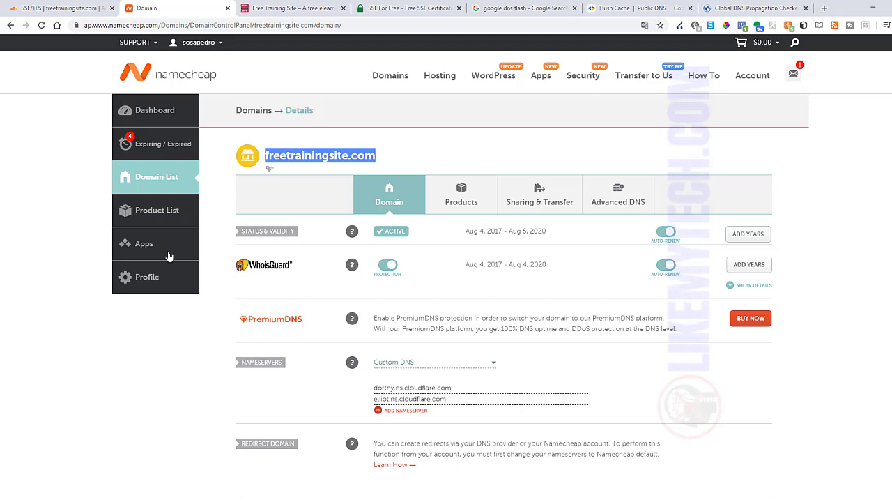
- Go back to the Cloudflare Edge Certificates page for freetrainingsite.com
{"action": "left_click", "coordinate": [67, 9]}
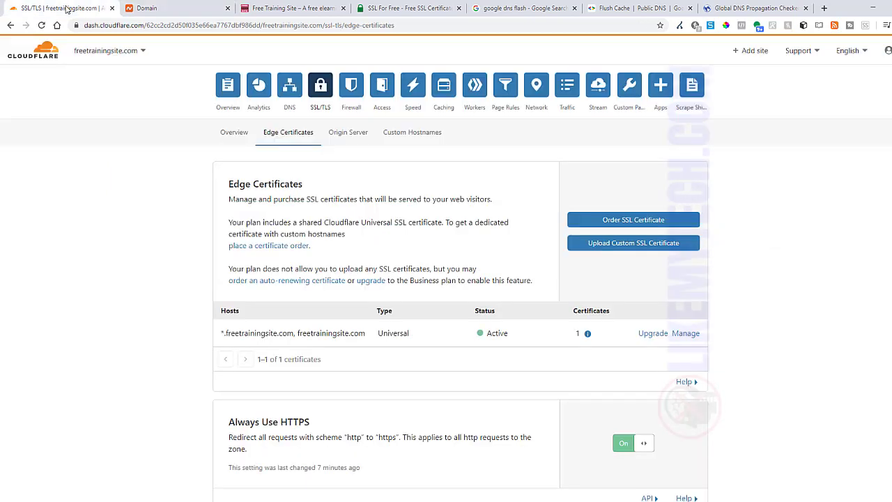